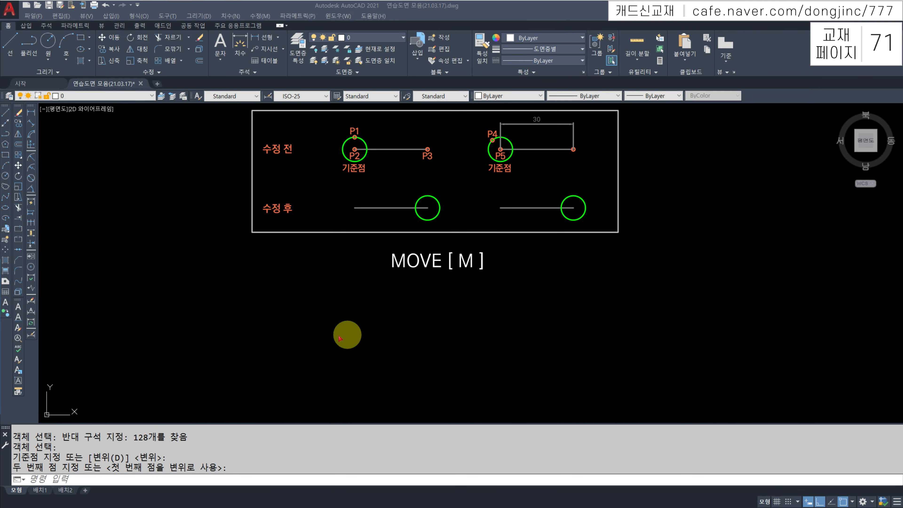
Draw a circle of radius 5 in the empty area below the MOVE [ M ] title.
key("Return")
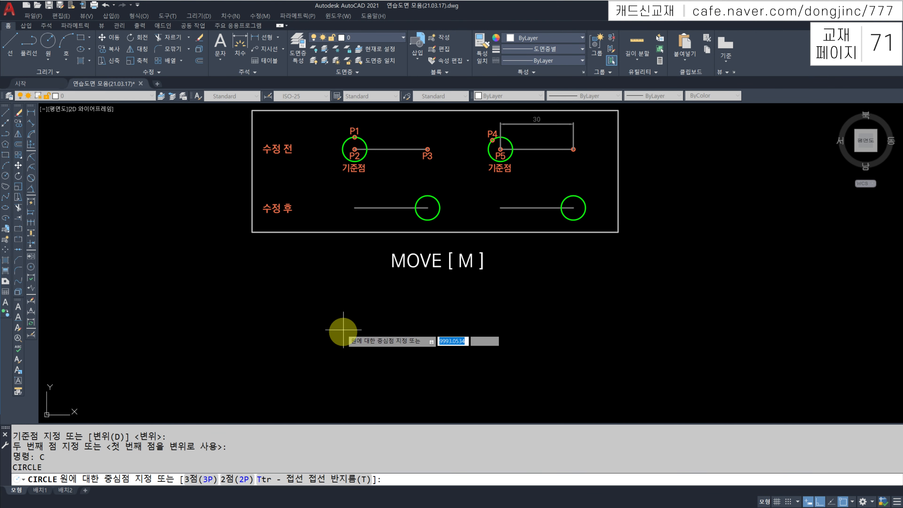
left_click(343, 330)
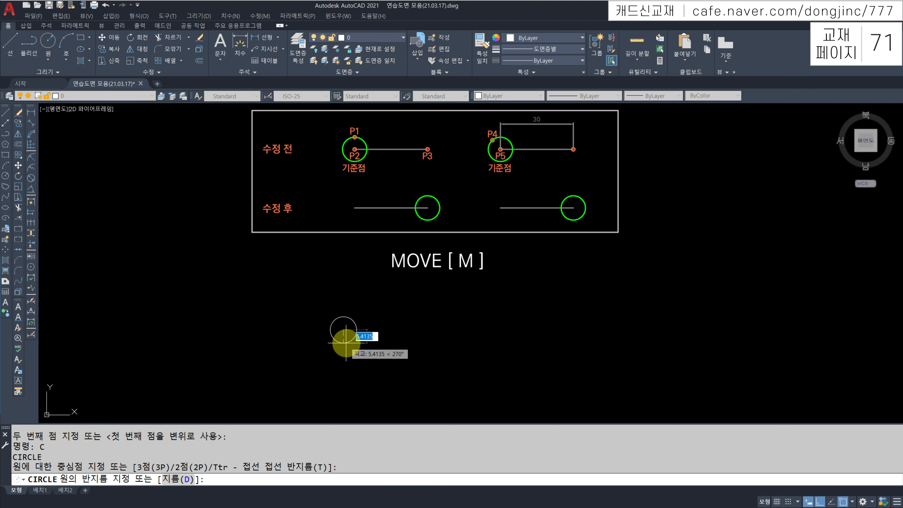
type("5")
key("Return")
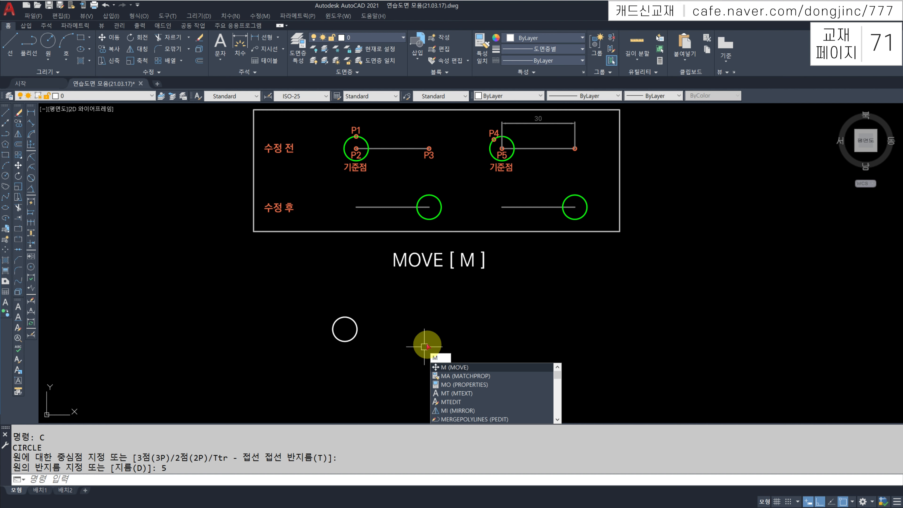
Move the new circle horizontally to the right by about 33 units, using its centre as the base point.
key("Return")
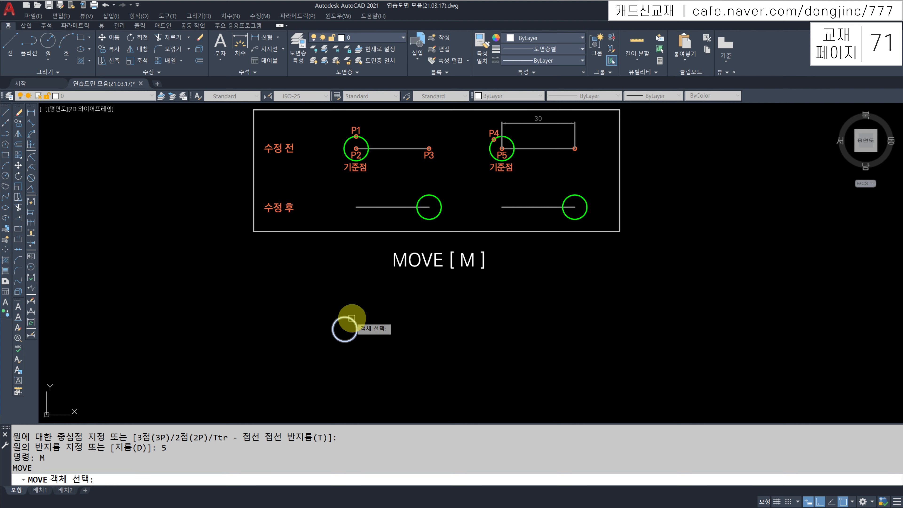
left_click(351, 318)
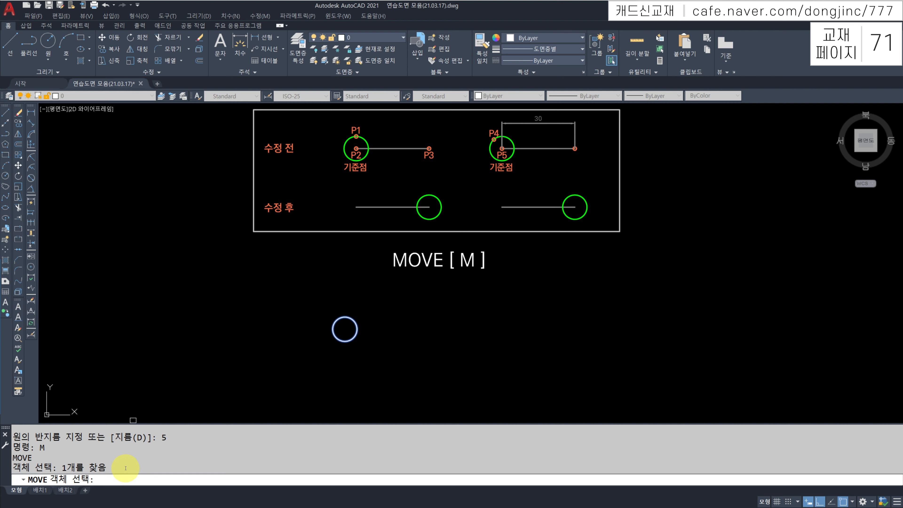
key("Return")
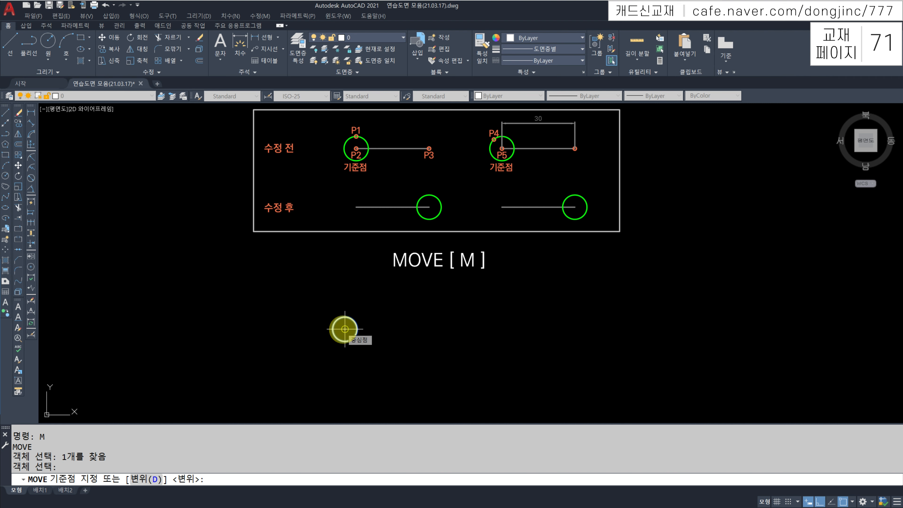
left_click(345, 329)
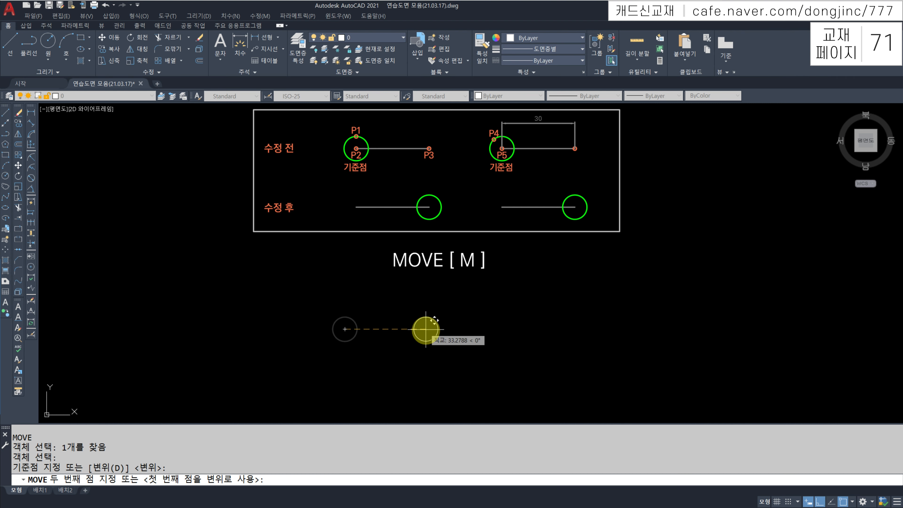
left_click(426, 329)
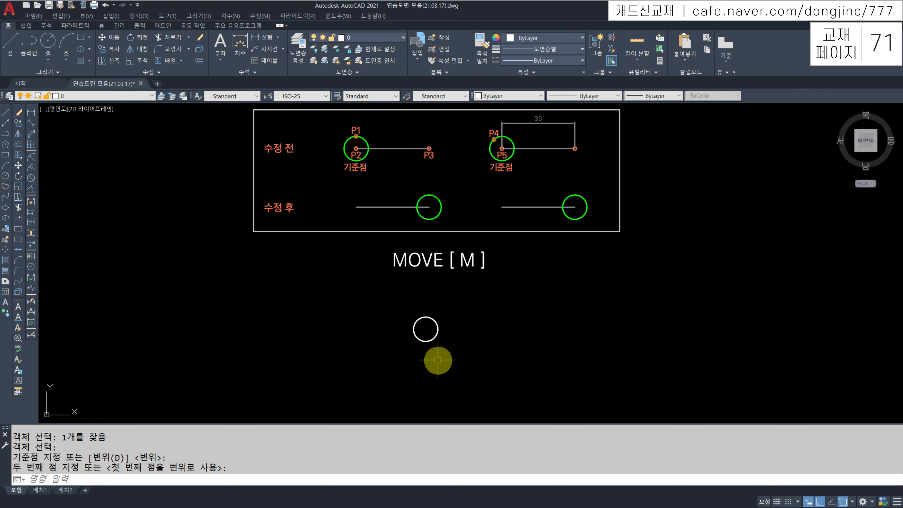
Move the circle horizontally back to the left by about 41 units from its centre.
type("M")
key("Return")
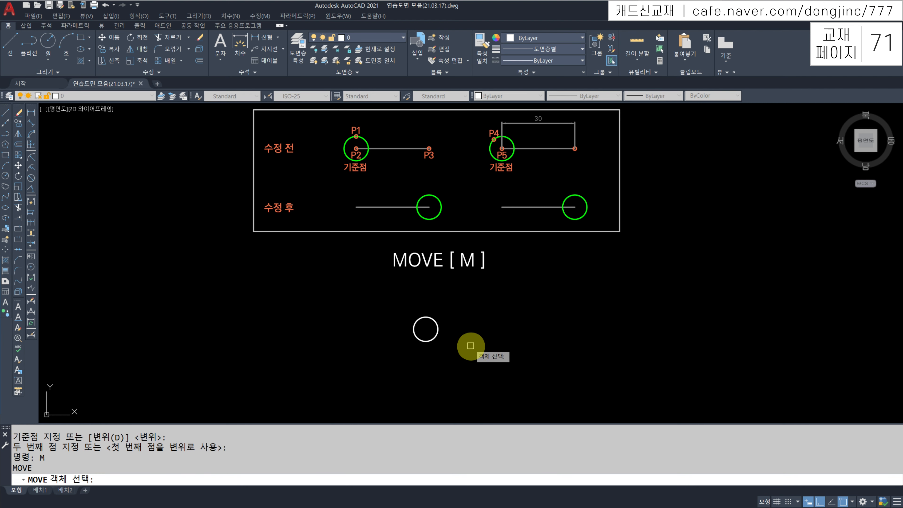
left_click(426, 317)
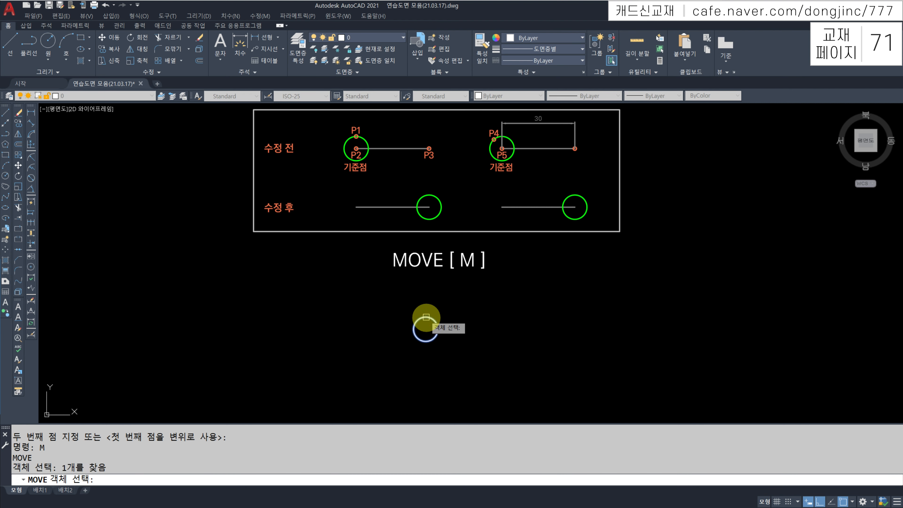
key("Return")
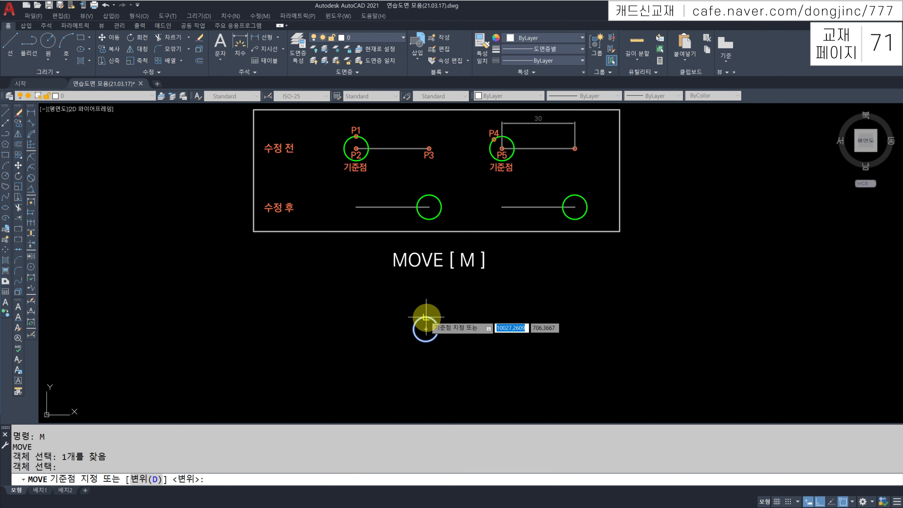
left_click(426, 329)
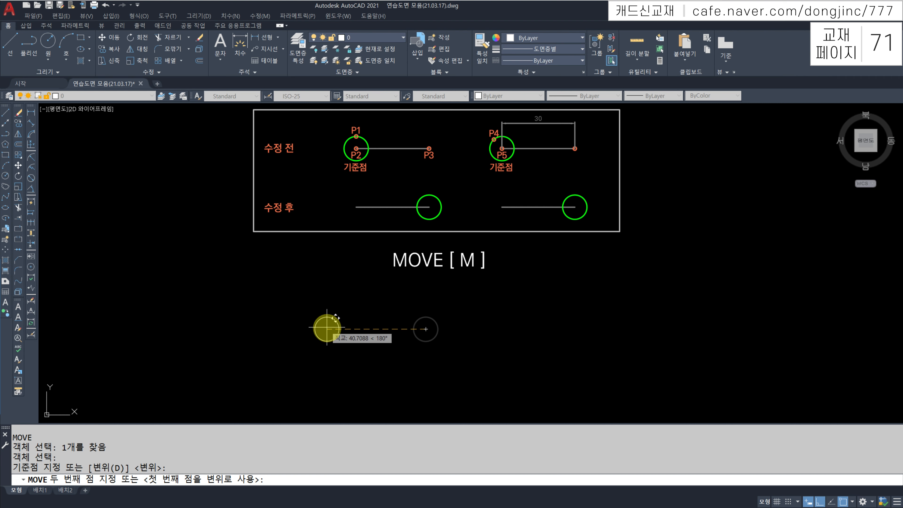
left_click(326, 329)
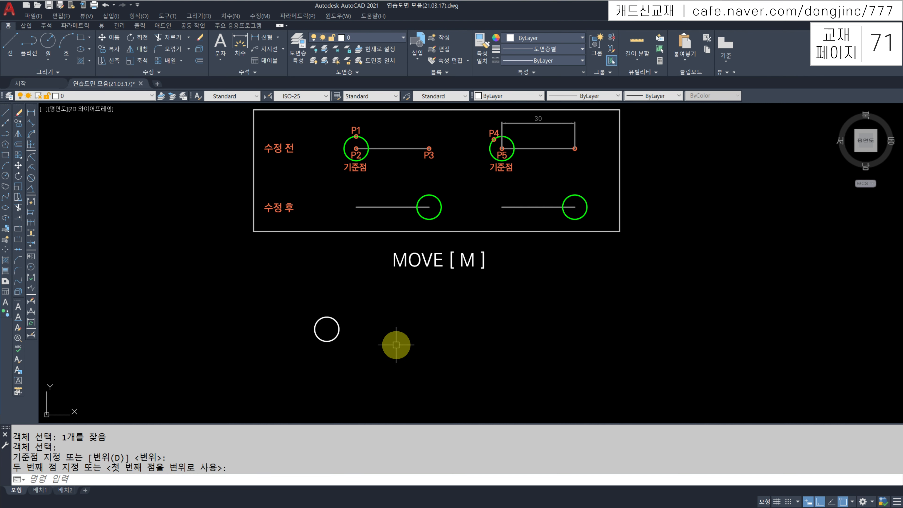
Move the circle exactly 30 units to the right, using its centre as the base point.
mouse_move(464, 336)
middle_mouse_down()
mouse_move(331, 343)
mouse_move(363, 338)
middle_mouse_up()
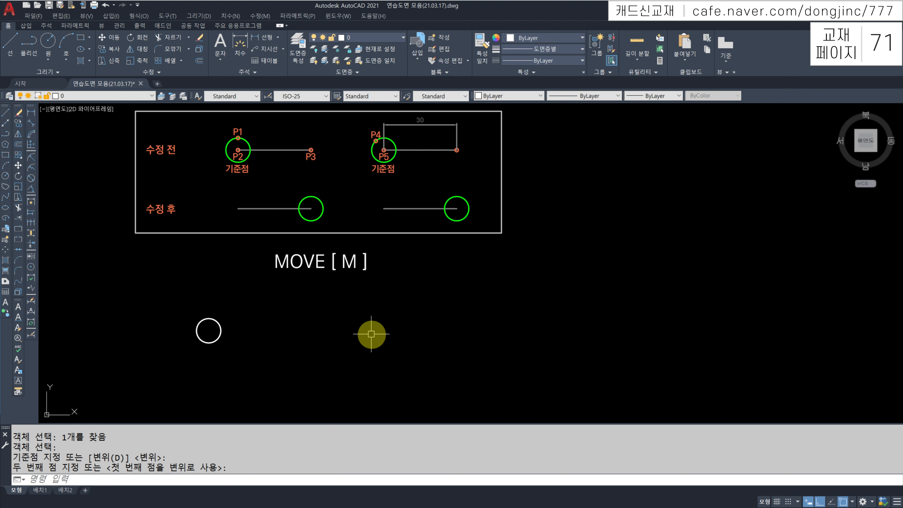
key("Return")
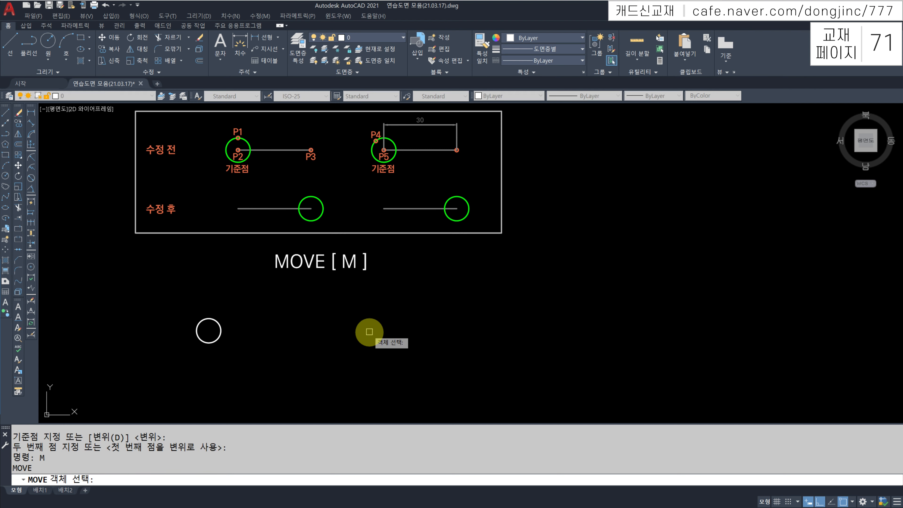
left_click(203, 317)
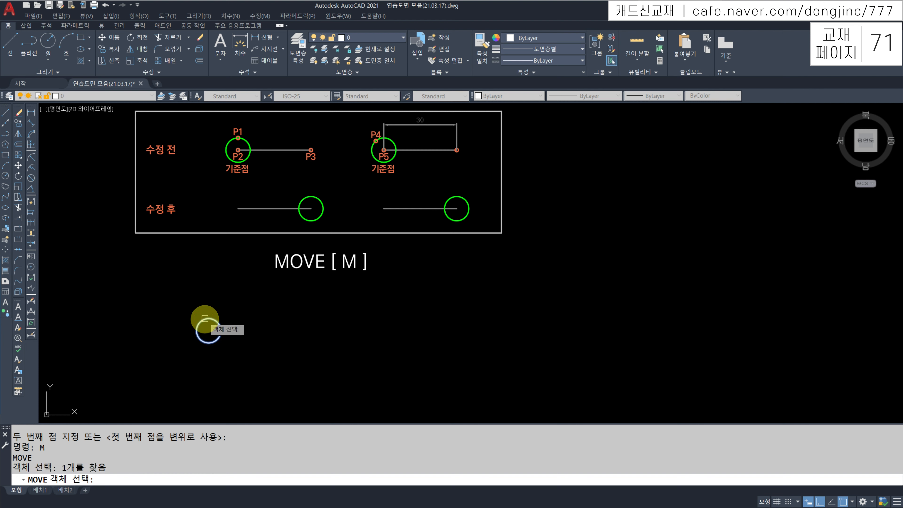
key("Return")
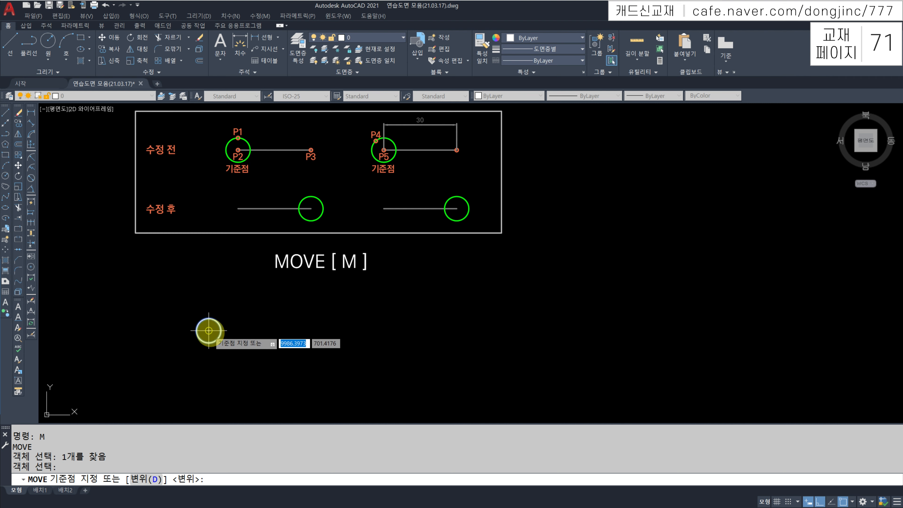
left_click(209, 332)
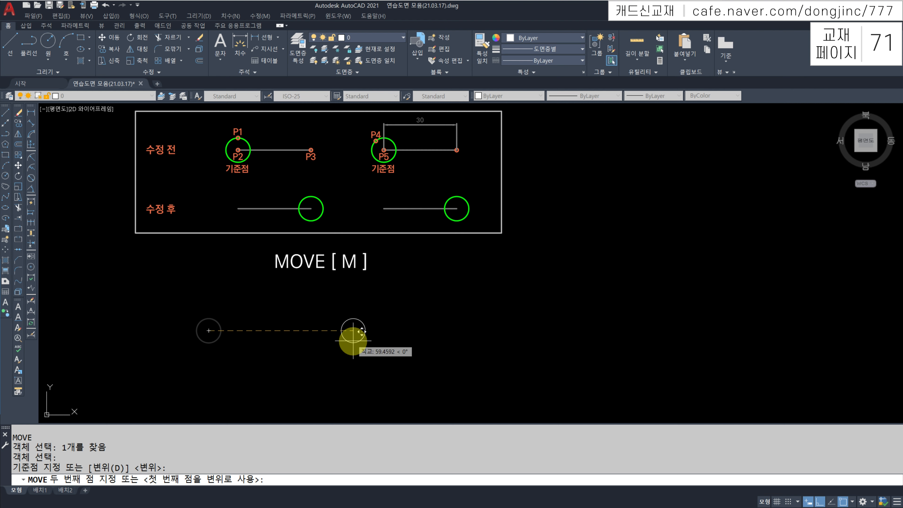
type("30")
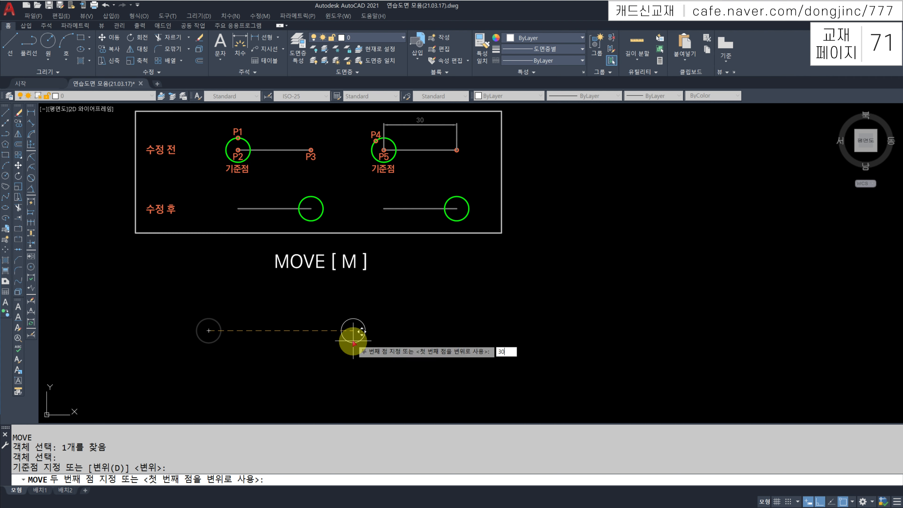
key("Return")
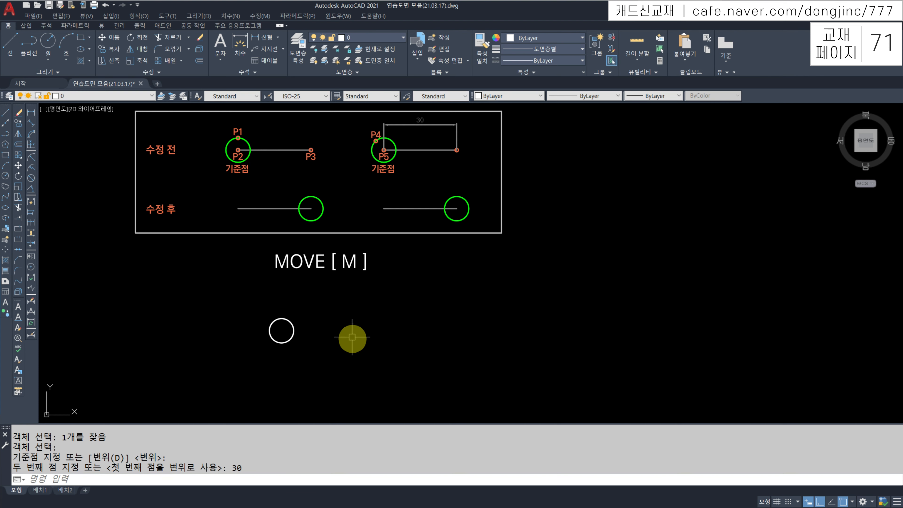
key("Escape")
key("Escape")
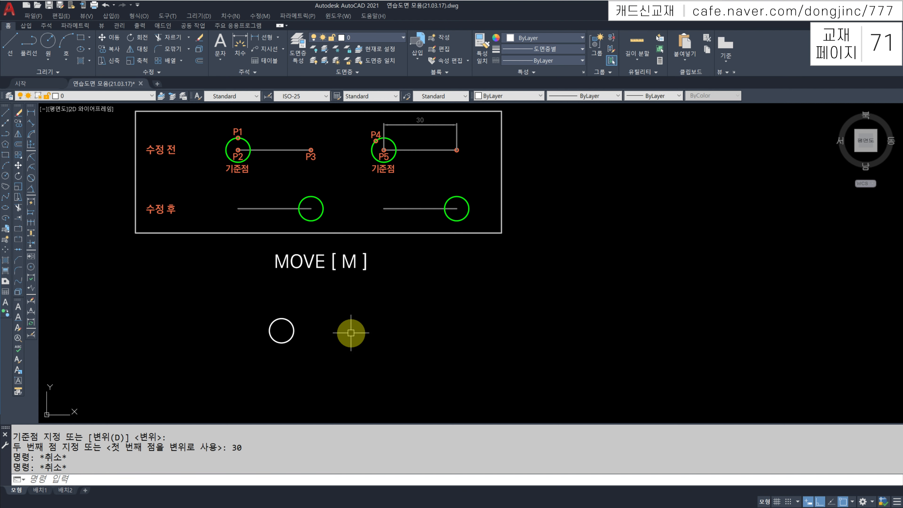
Draw a 30-unit horizontal line running right from the circle's centre.
type("L")
key("Return")
left_click(282, 330)
type("30")
key("Return")
key("Escape")
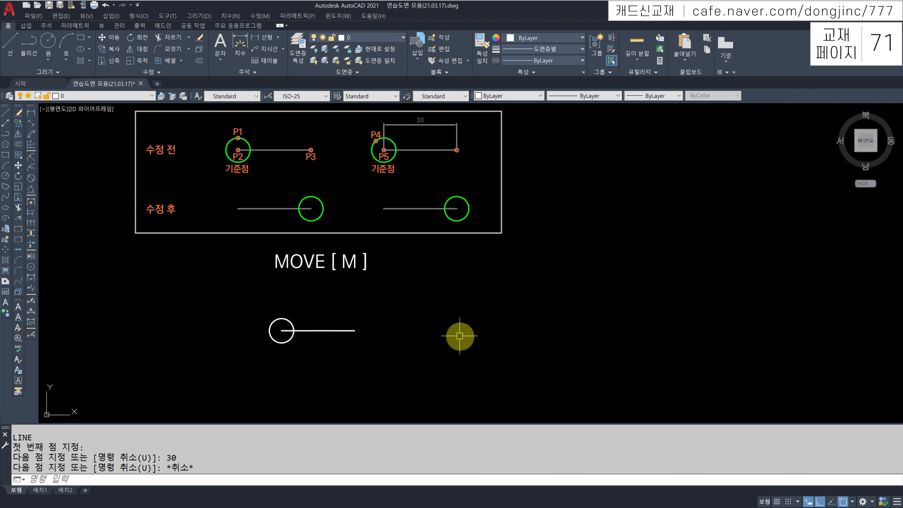
Move the circle 30 units right from its centre to the far end of the line.
type("M")
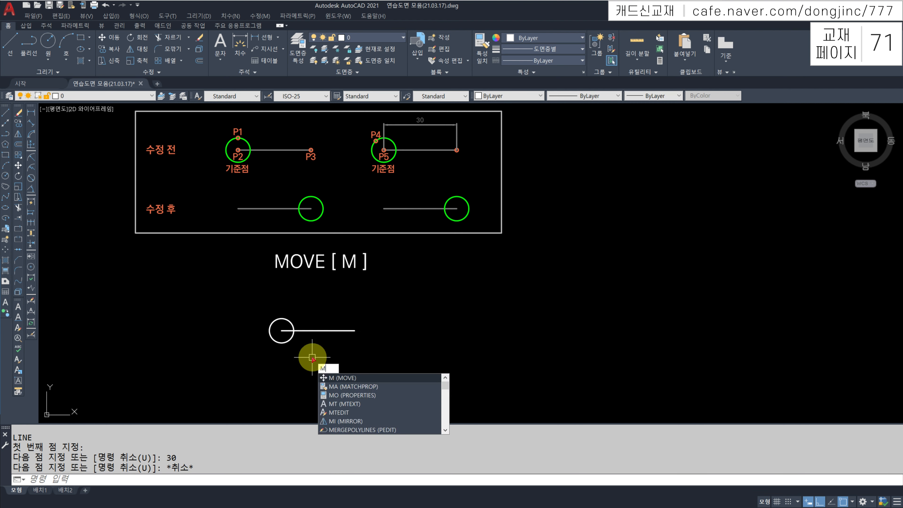
key("Return")
left_click(290, 342)
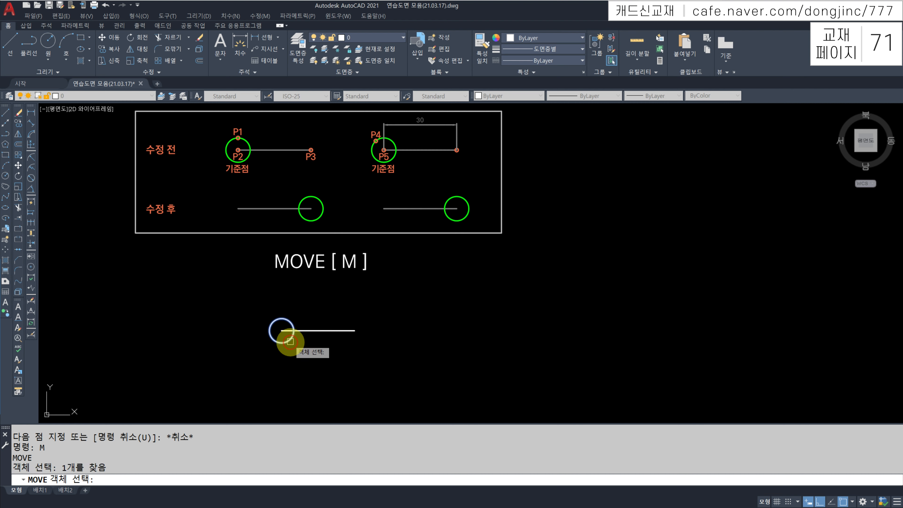
key("Return")
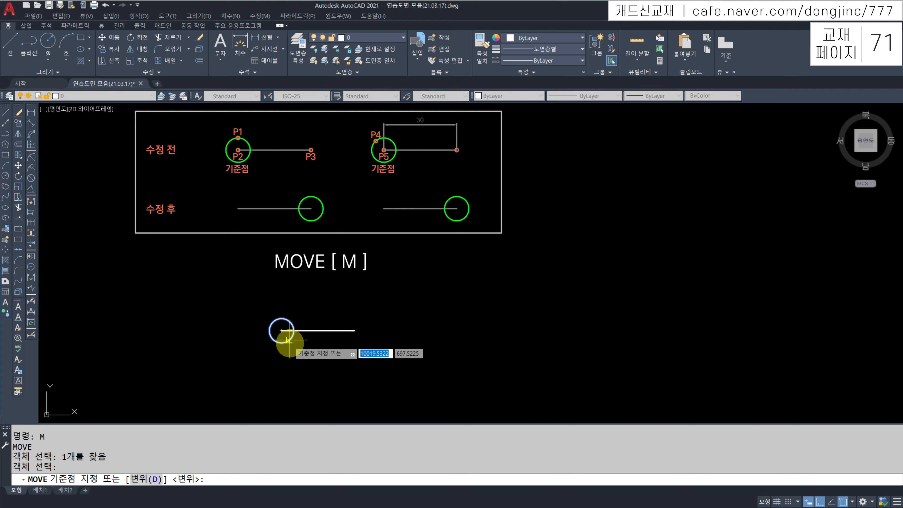
left_click(281, 330)
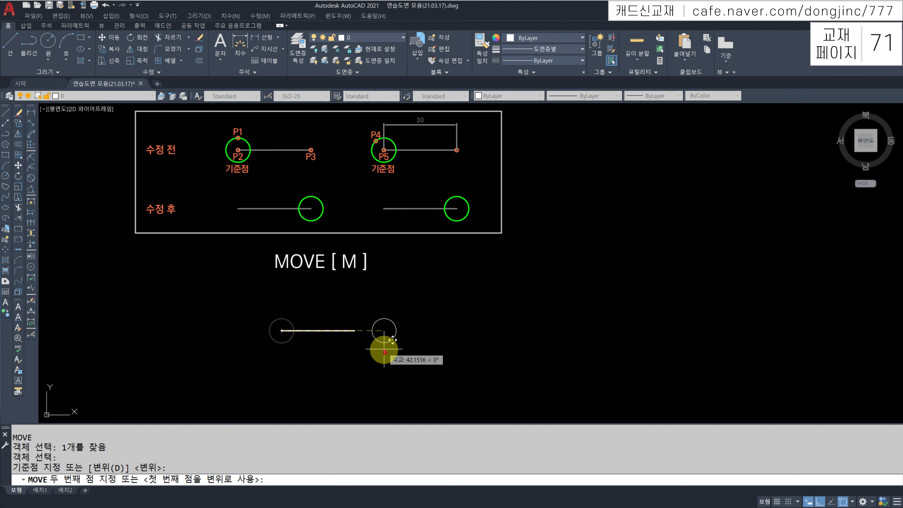
type("30")
key("Return")
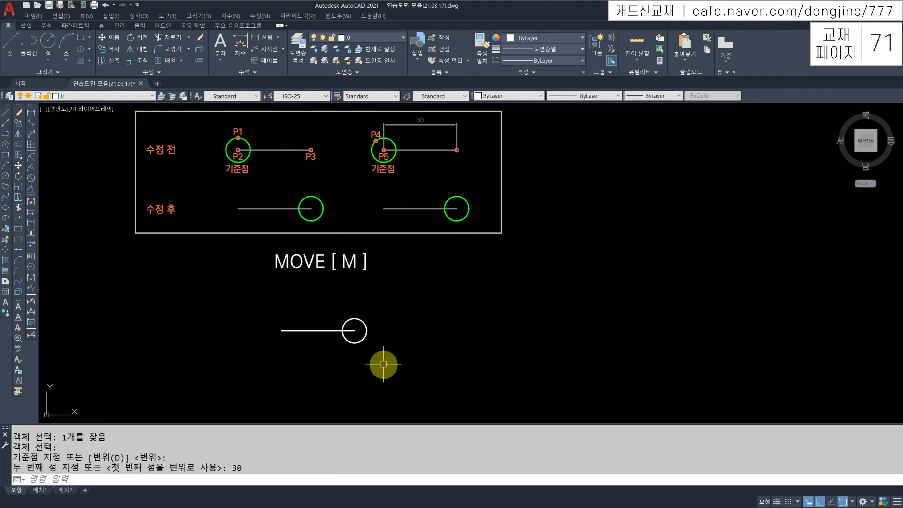
Move the circle 30 units to the left, using a base point in empty space below and to the right of it.
type("M")
key("Return")
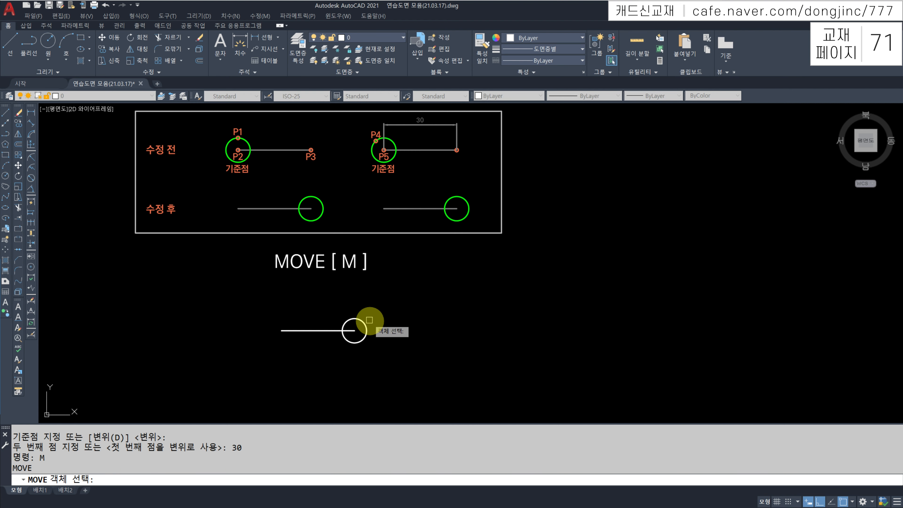
left_click(357, 317)
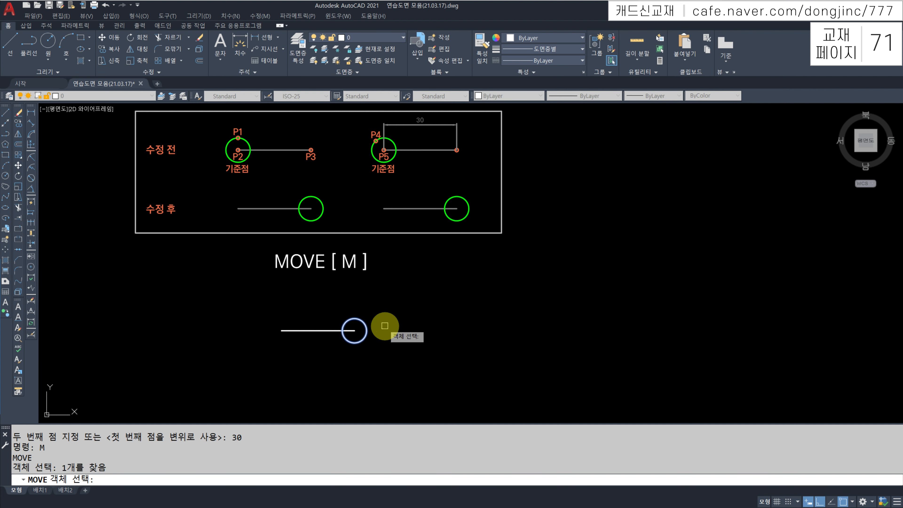
key("Return")
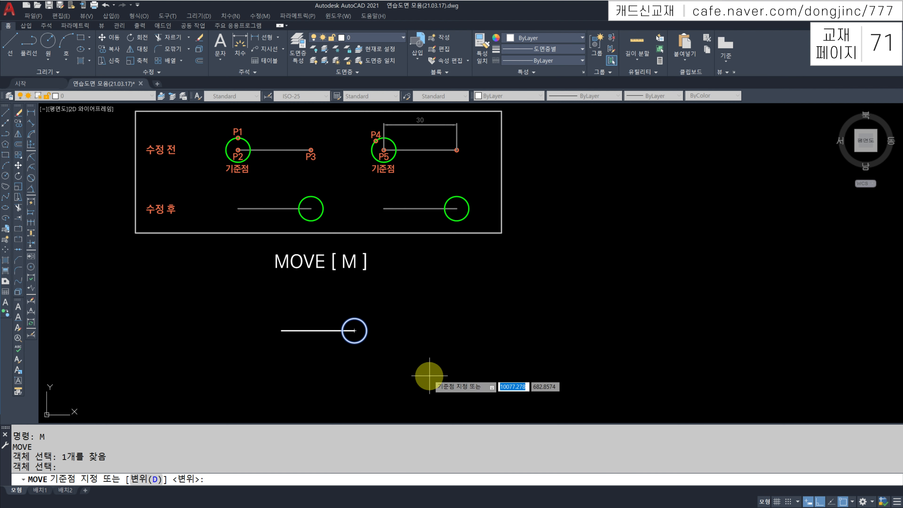
left_click(430, 375)
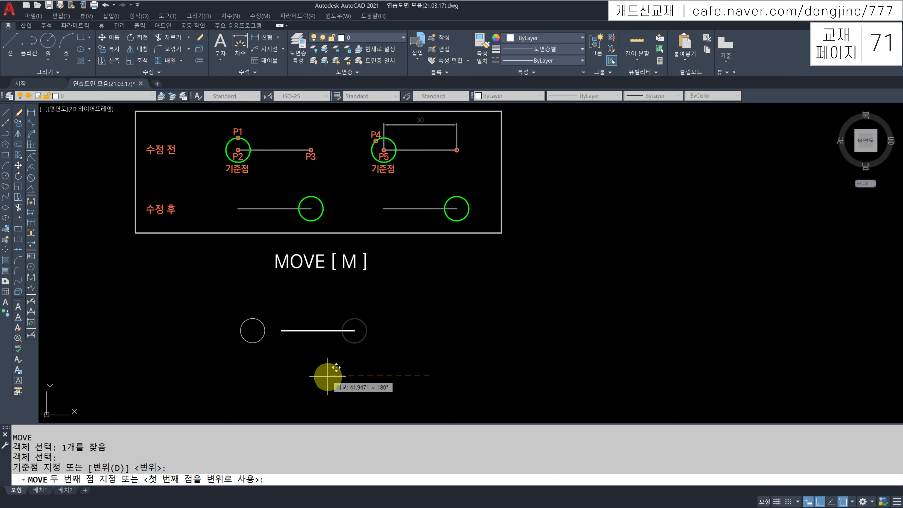
type("30")
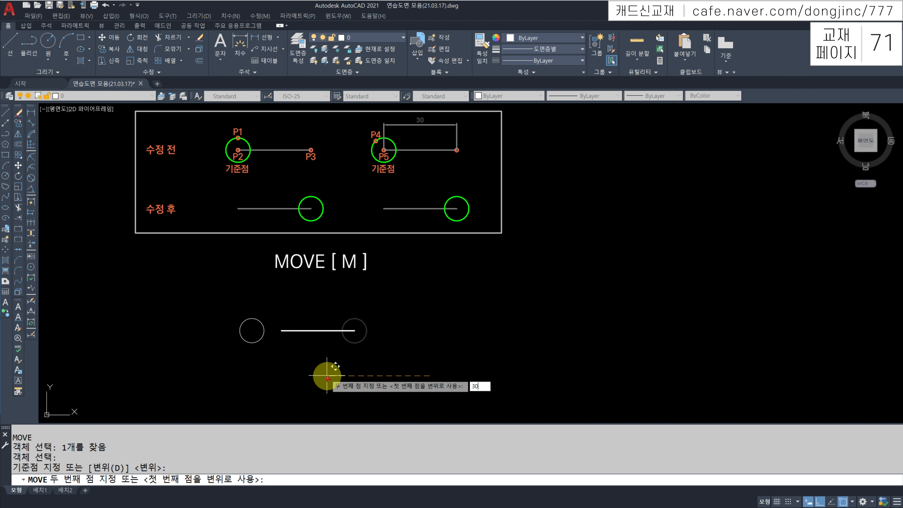
key("Return")
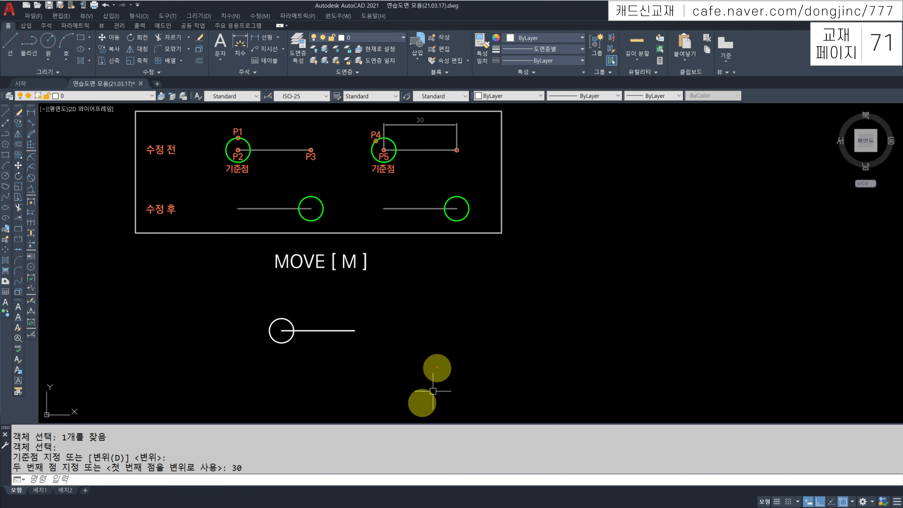
mouse_move(439, 364)
left_mouse_down()
mouse_move(358, 369)
mouse_move(365, 363)
mouse_move(358, 373)
mouse_move(365, 363)
left_mouse_up()
mouse_move(358, 323)
left_mouse_down()
mouse_move(355, 333)
mouse_move(281, 329)
mouse_move(298, 335)
left_mouse_up()
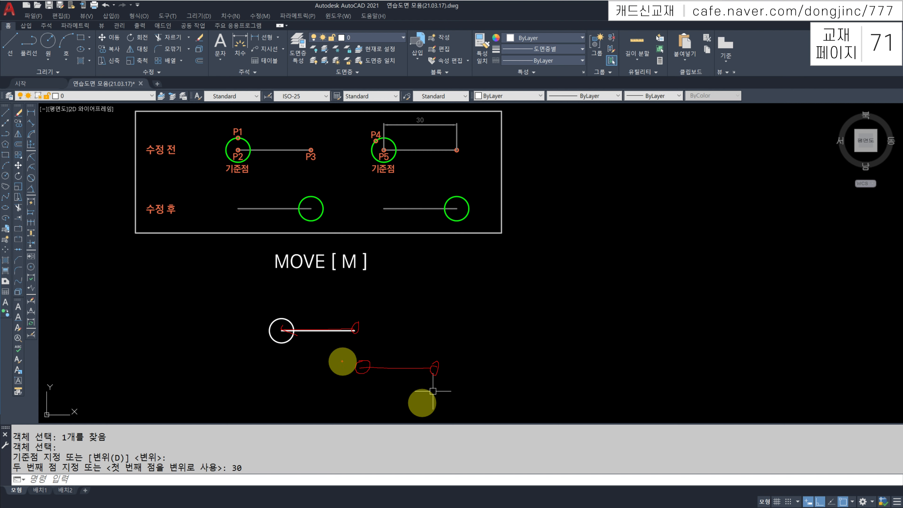
key("Escape")
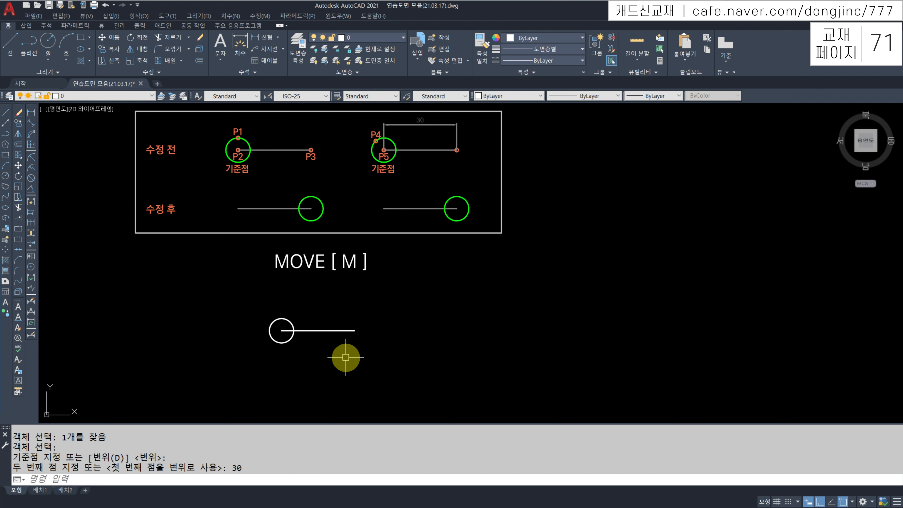
Move the circle 30 units at a free angle with Ortho off, using a base point in empty space below and to the left of it.
type("m")
key("Return")
left_click(312, 356)
left_click(238, 340)
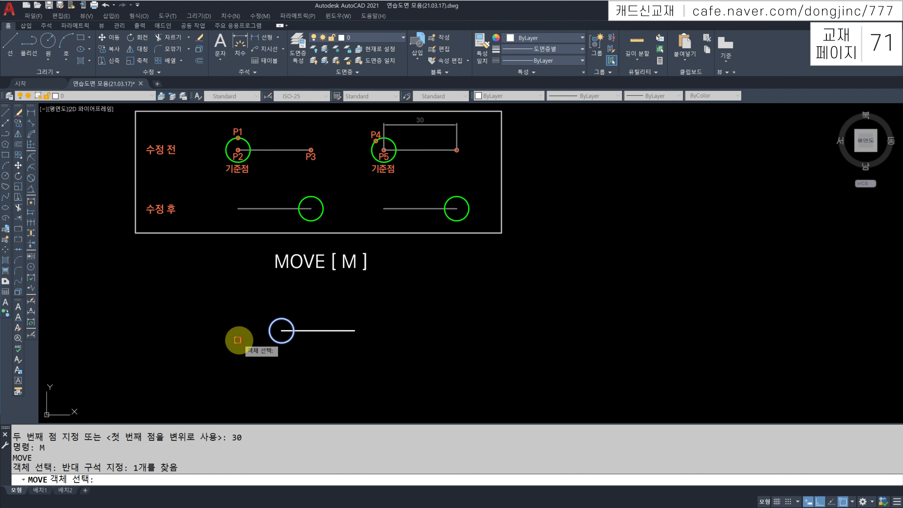
key("Return")
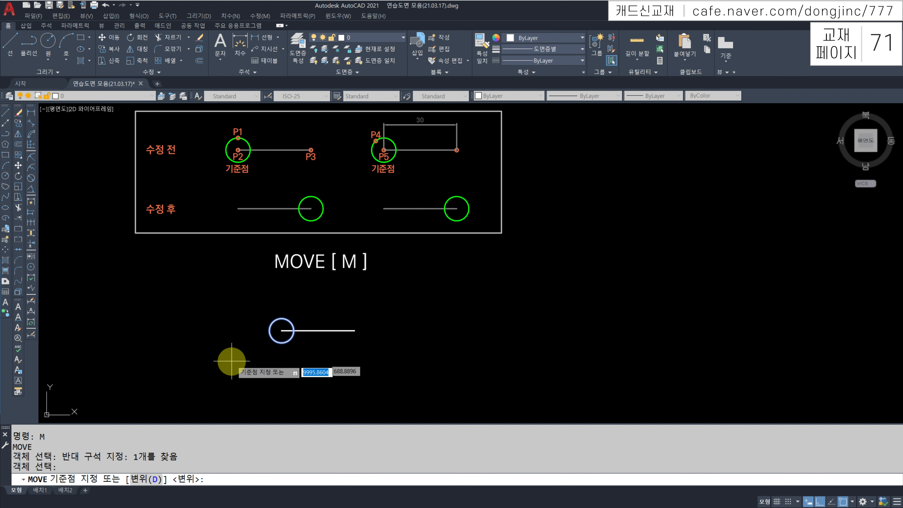
left_click(200, 364)
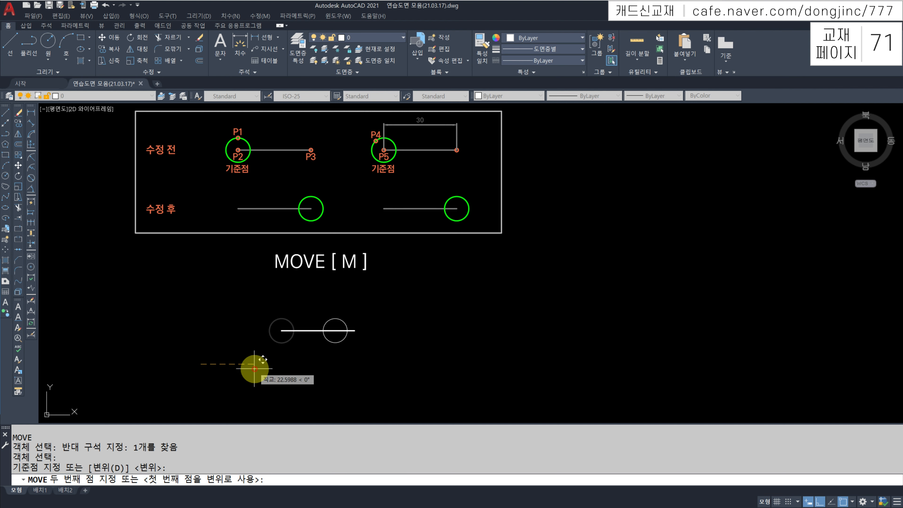
key("F8")
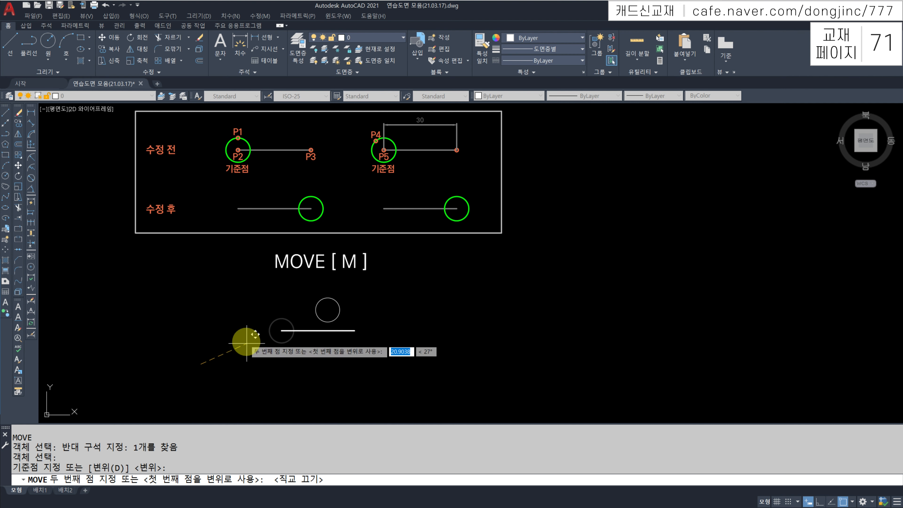
type("30")
key("Return")
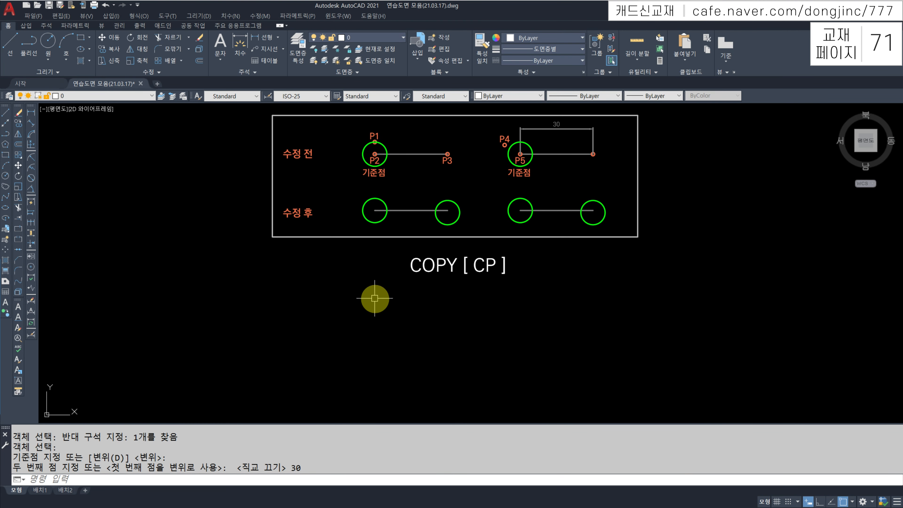
Draw a 30-unit horizontal line running right in the empty space below the COPY [ CP ] title, with Ortho on.
key("Return")
left_click(358, 336)
key("F8")
type("30")
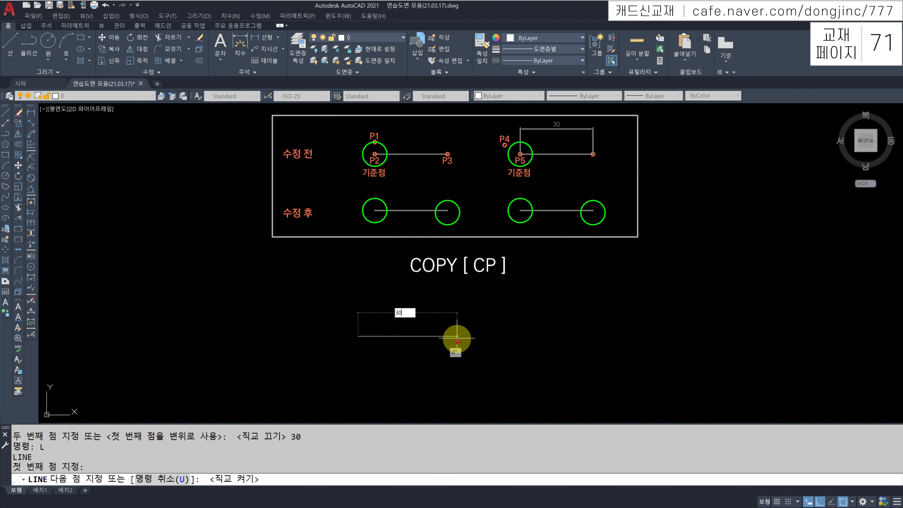
key("Return")
key("Escape")
Draw a circle with radius 5 centred on the left end of the new line.
type("c")
key("Return")
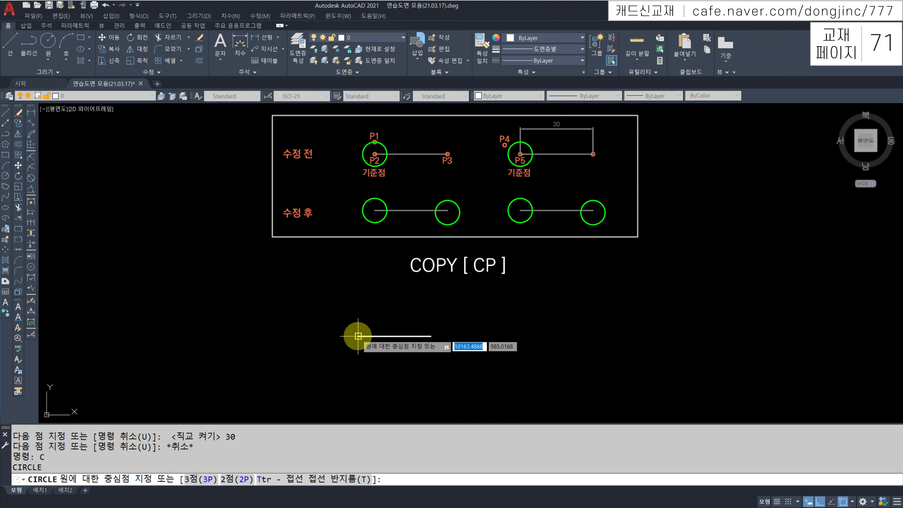
left_click(358, 336)
type("5")
key("Return")
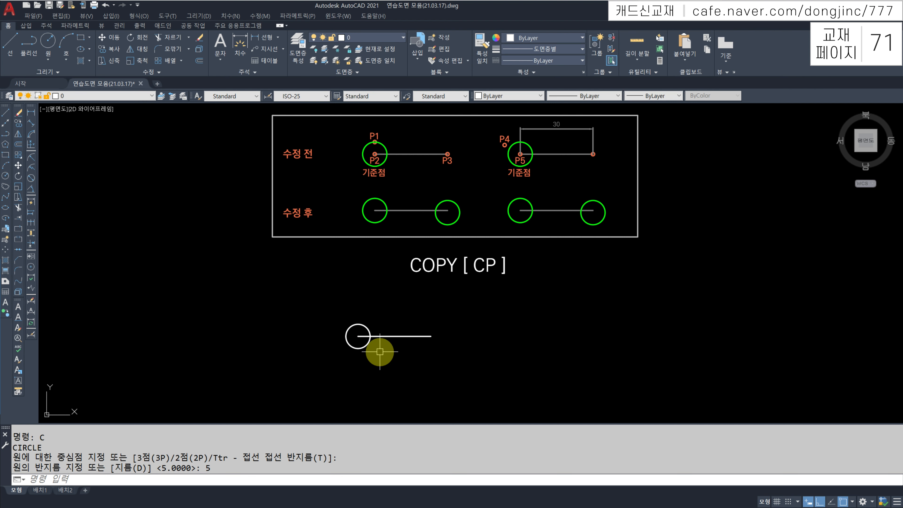
key("Escape")
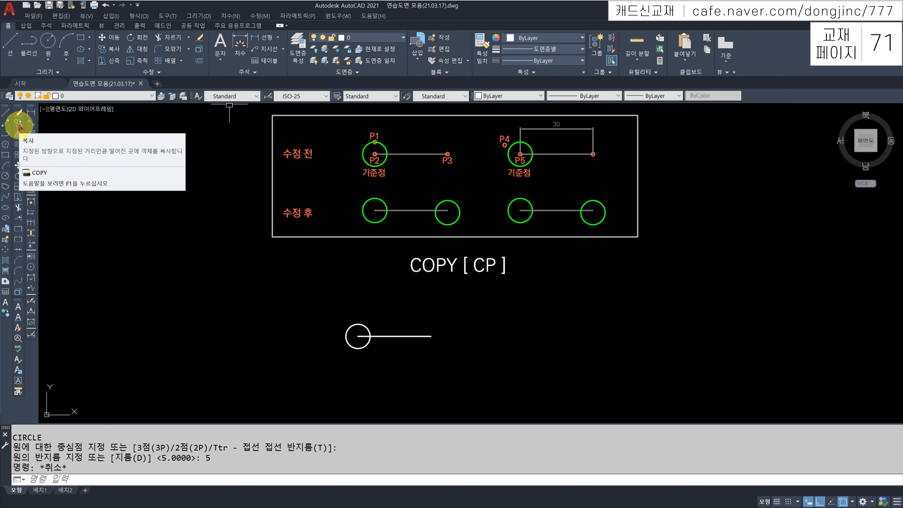
key("Escape")
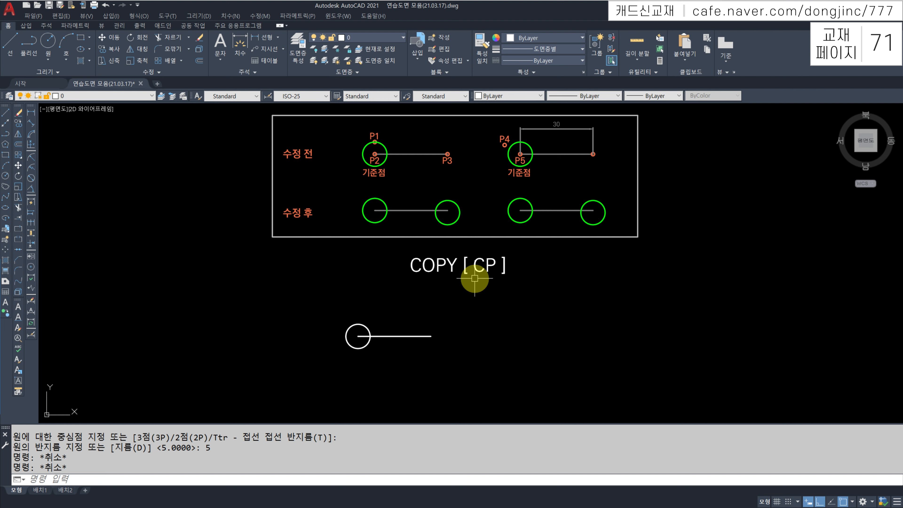
type("cp")
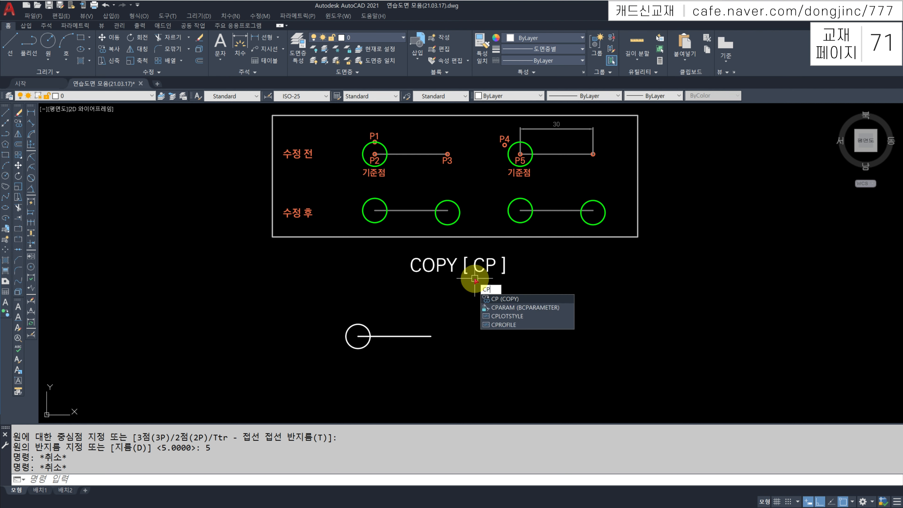
key("Return")
key("Escape")
key("Escape")
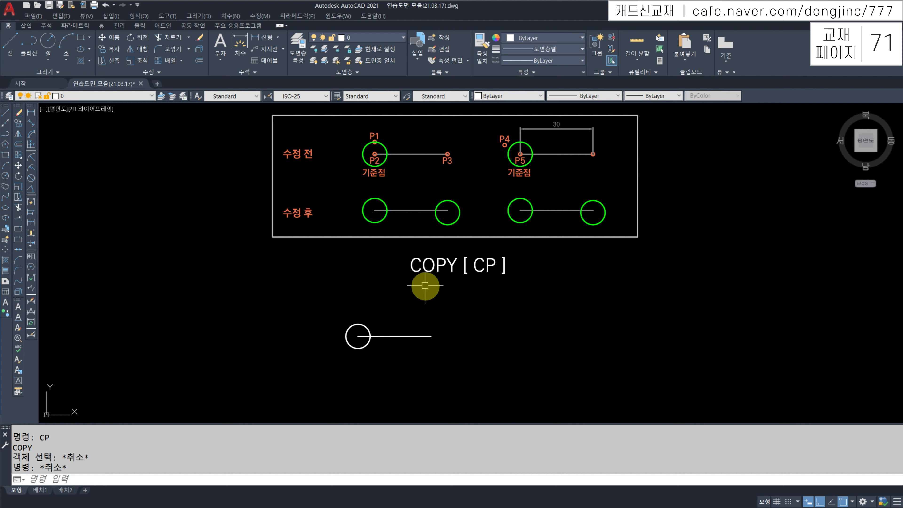
Copy the circle from its centre to the right end of the line.
type("c")
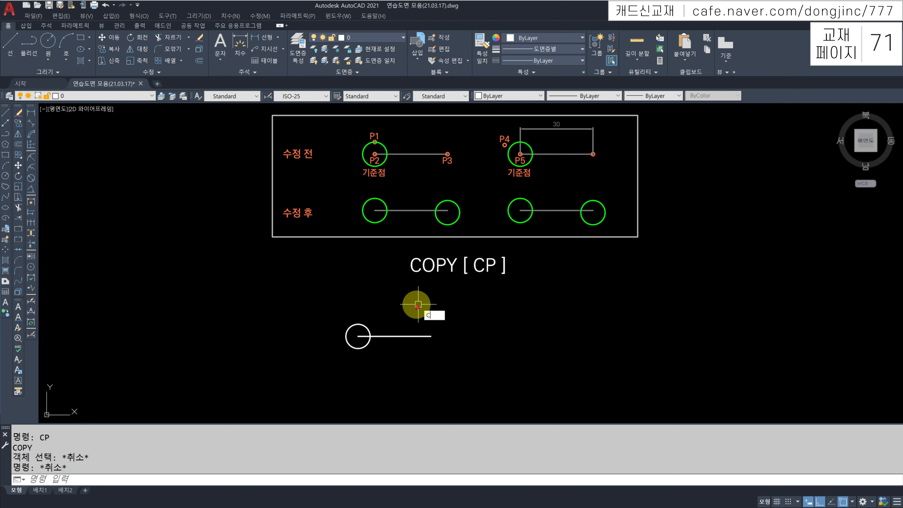
type("p")
key("Return")
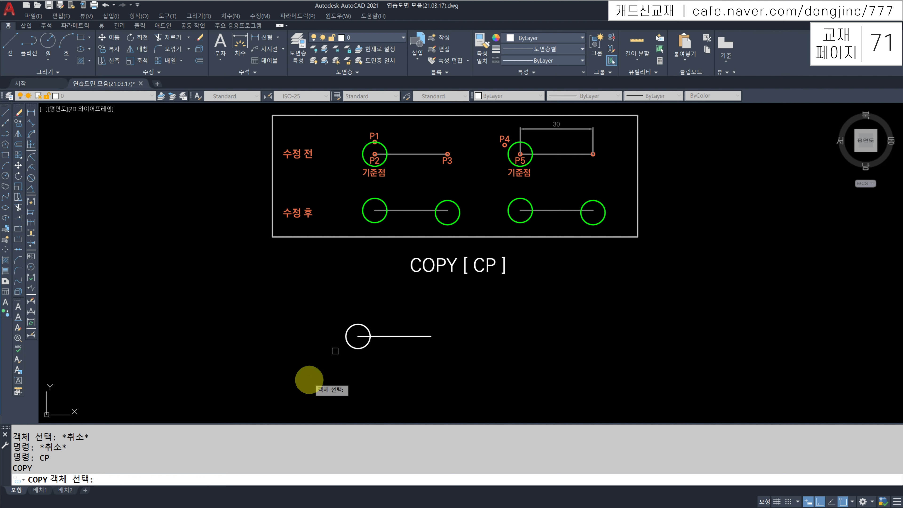
left_click(358, 323)
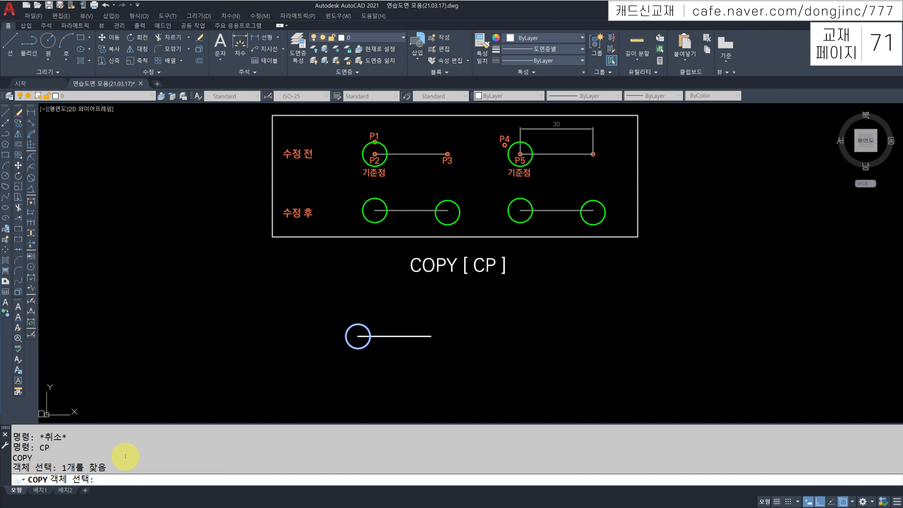
key("Return")
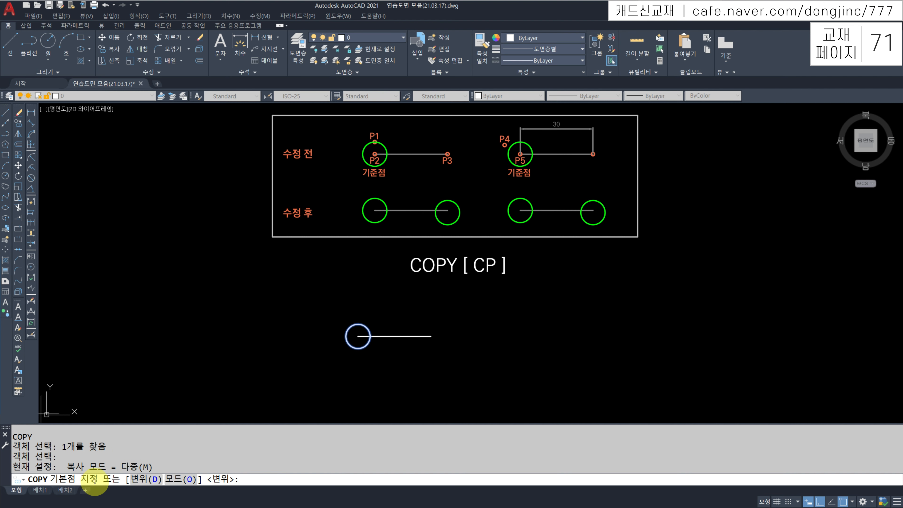
left_click(358, 336)
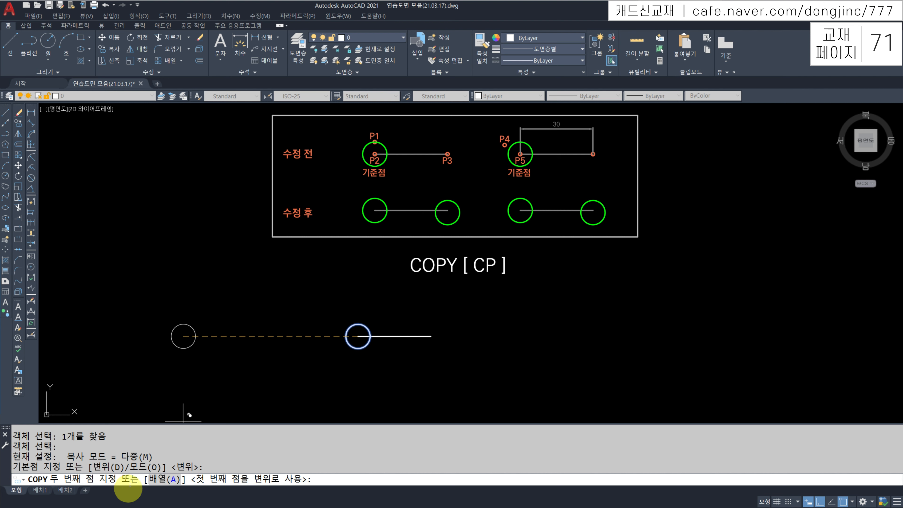
left_click(431, 336)
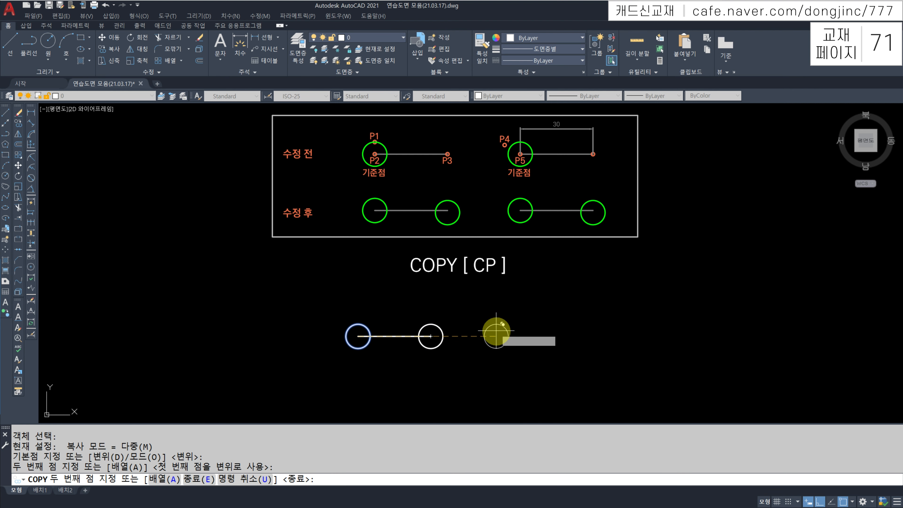
Place more circle copies freely: two beyond the line's right end and one each above, below and left of the original; undo the whole COPY.
left_click(495, 336)
left_click(565, 329)
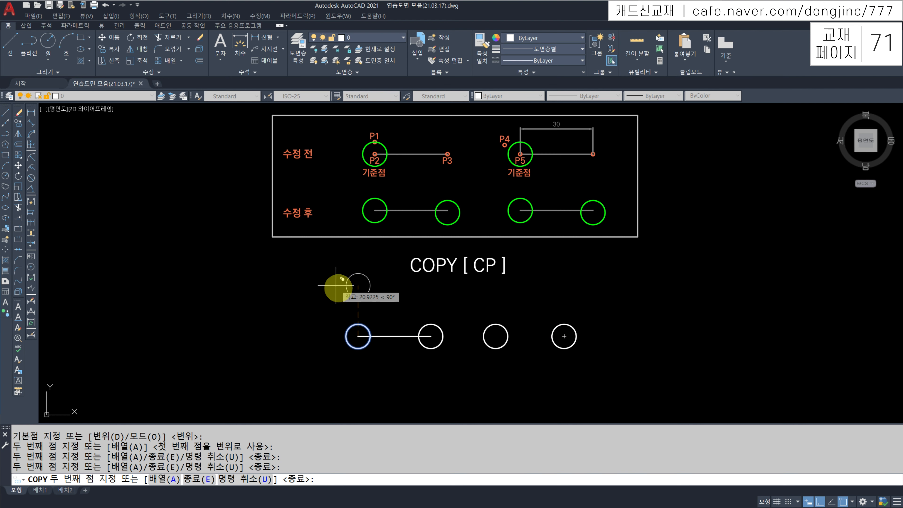
left_click(360, 295)
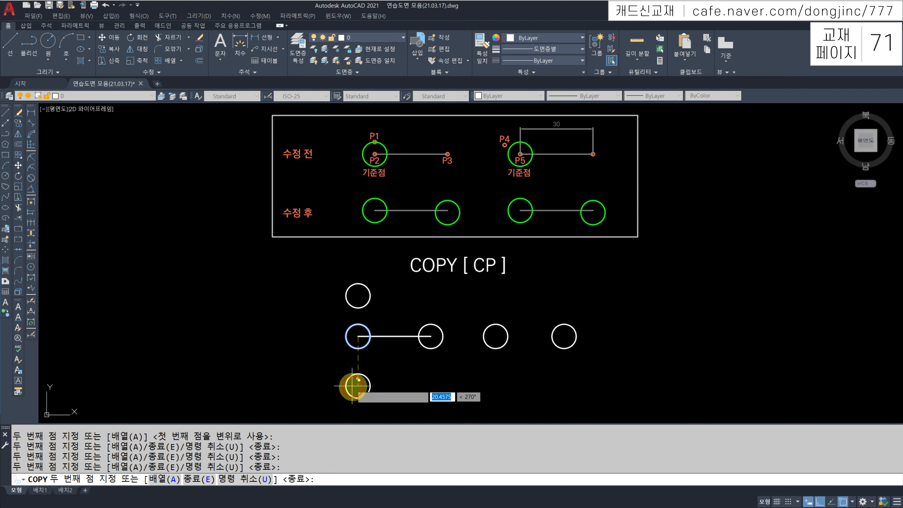
left_click(358, 385)
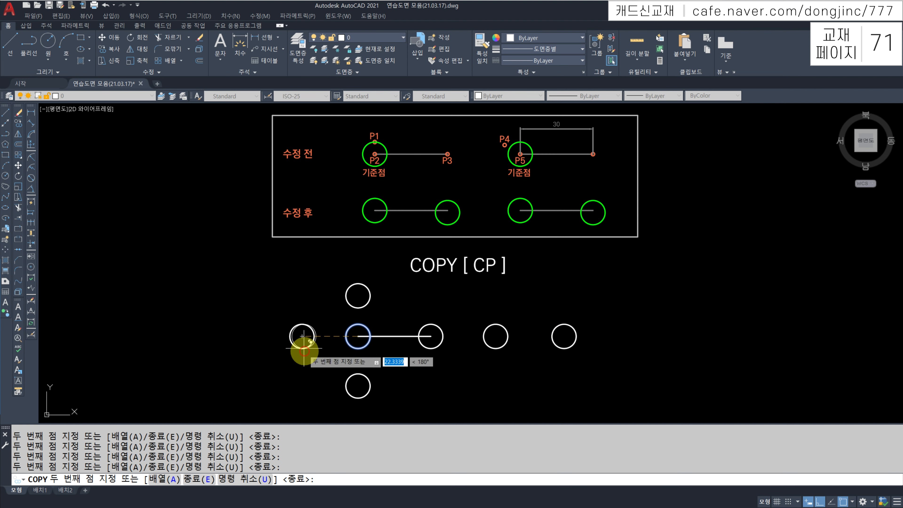
left_click(302, 395)
key("Escape")
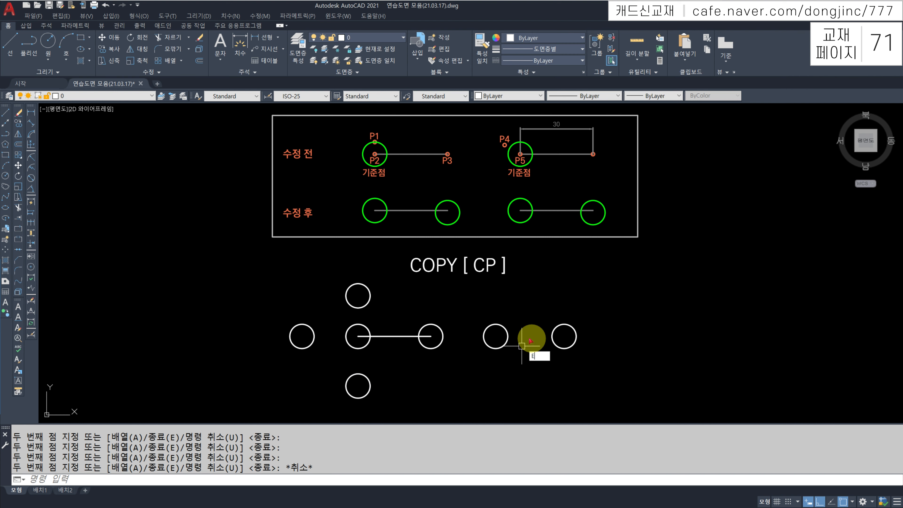
key("Escape")
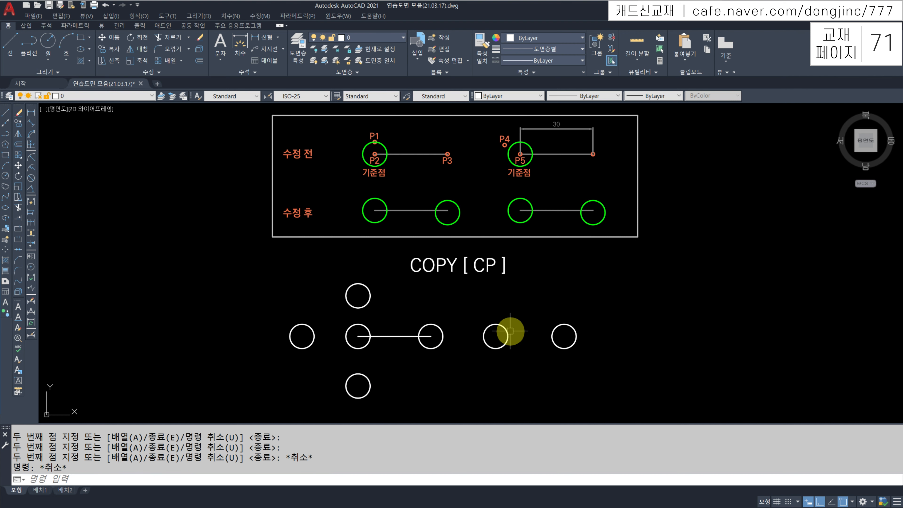
key("ctrl+z")
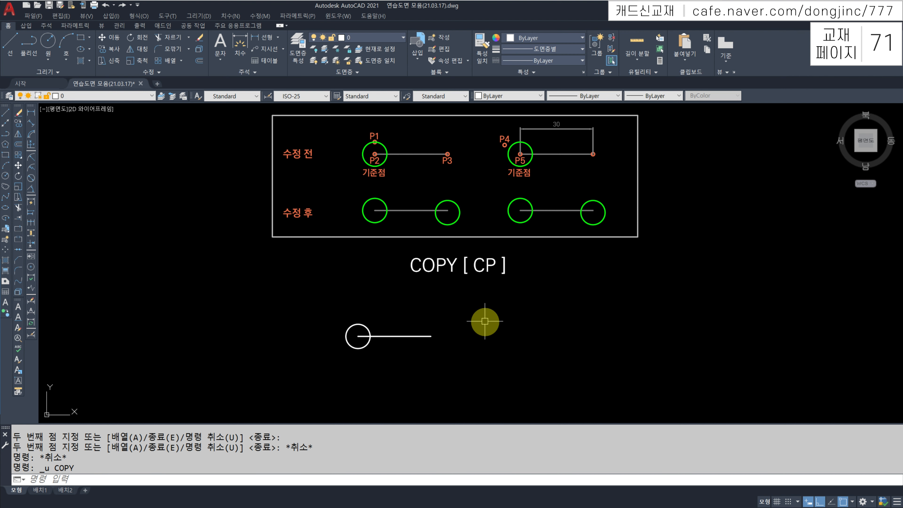
Copy the circle exactly 30 units to the right and 30 units straight up, using its centre as the base point.
type("CP")
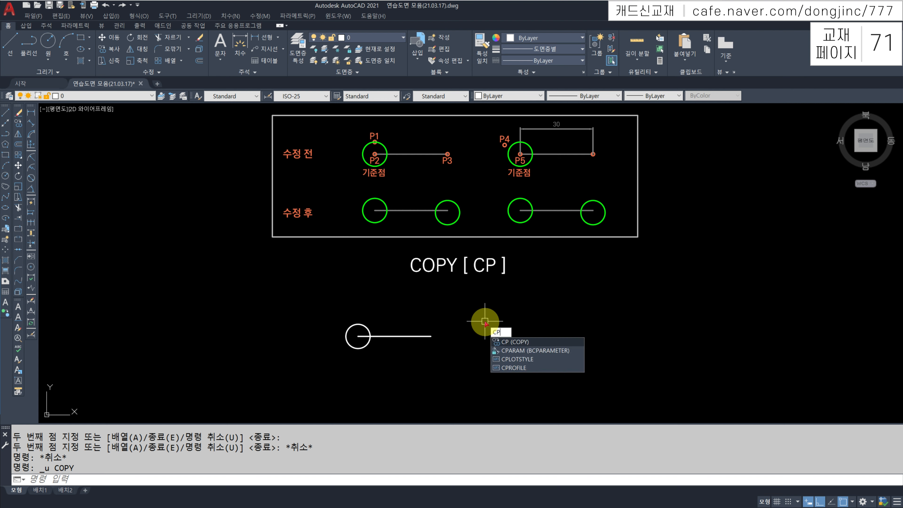
key("Return")
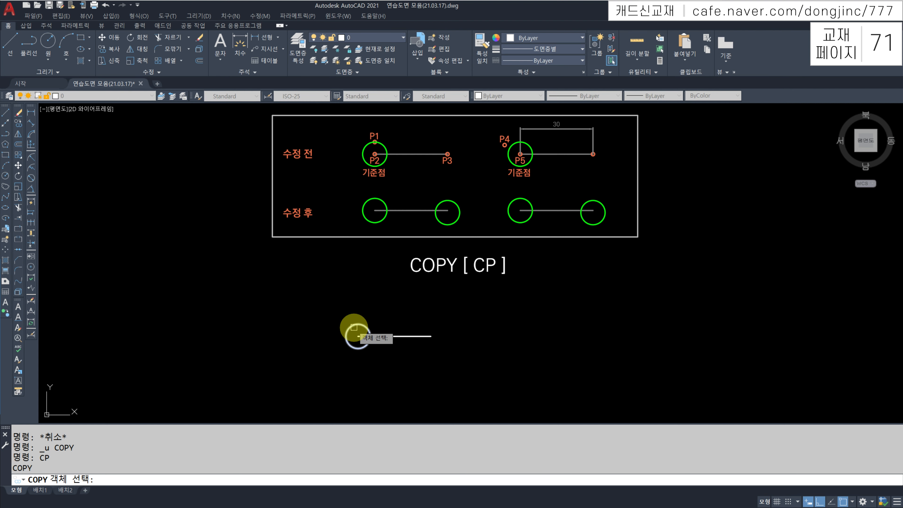
left_click(356, 326)
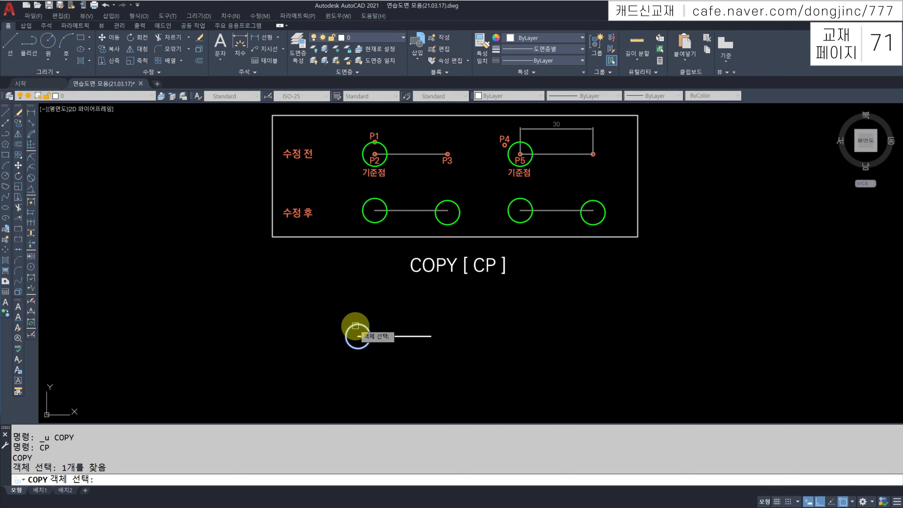
key("Return")
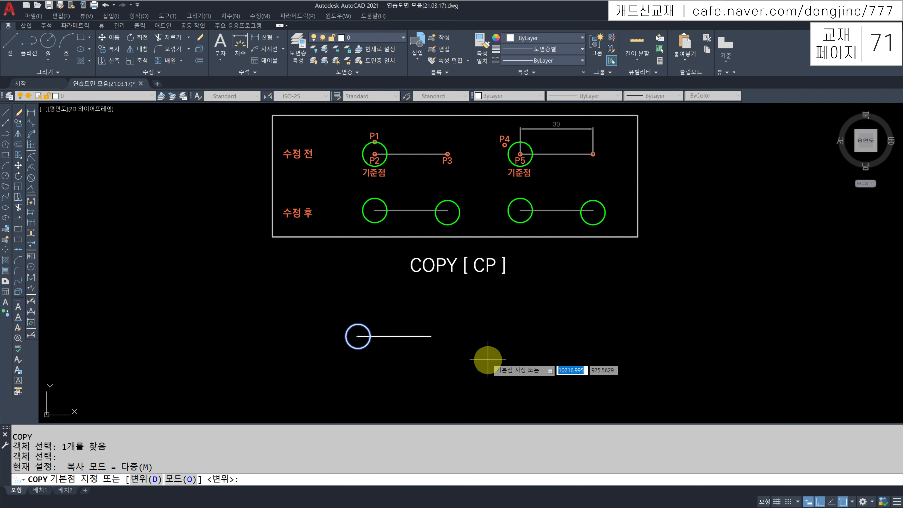
left_click(358, 336)
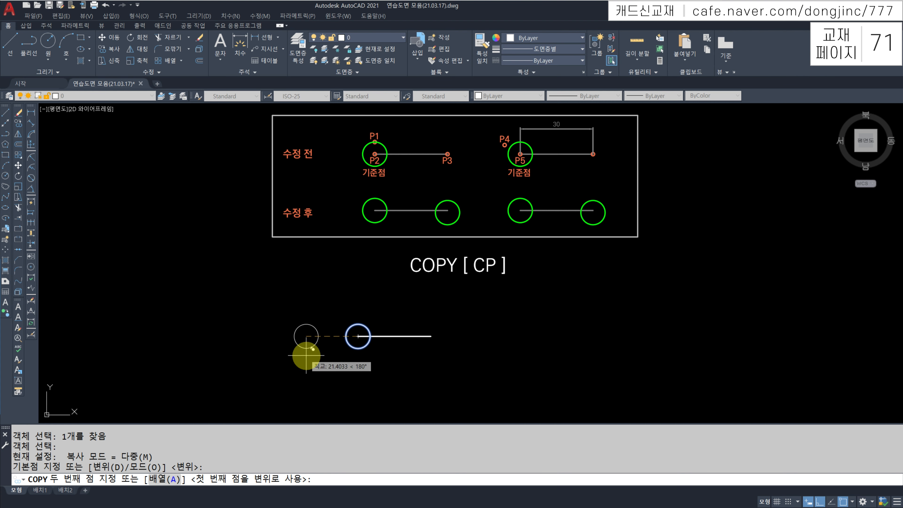
type("30")
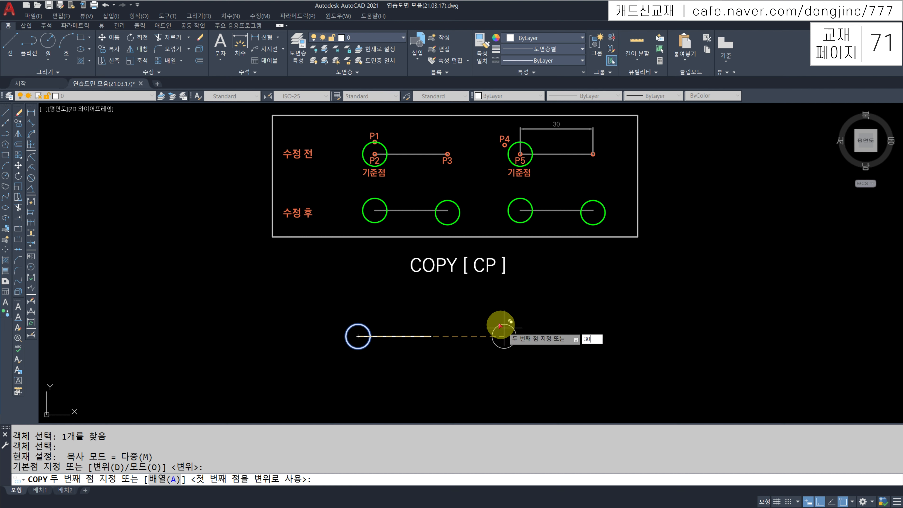
key("Return")
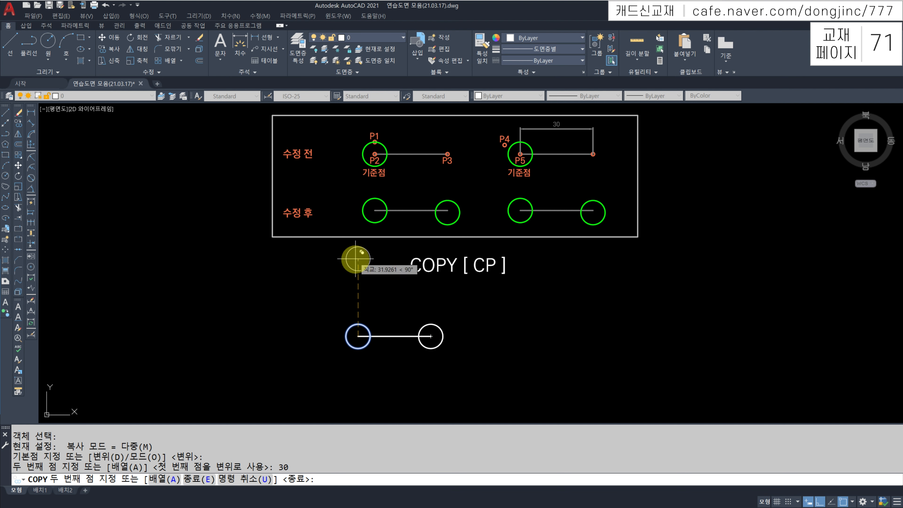
type("30")
key("Return")
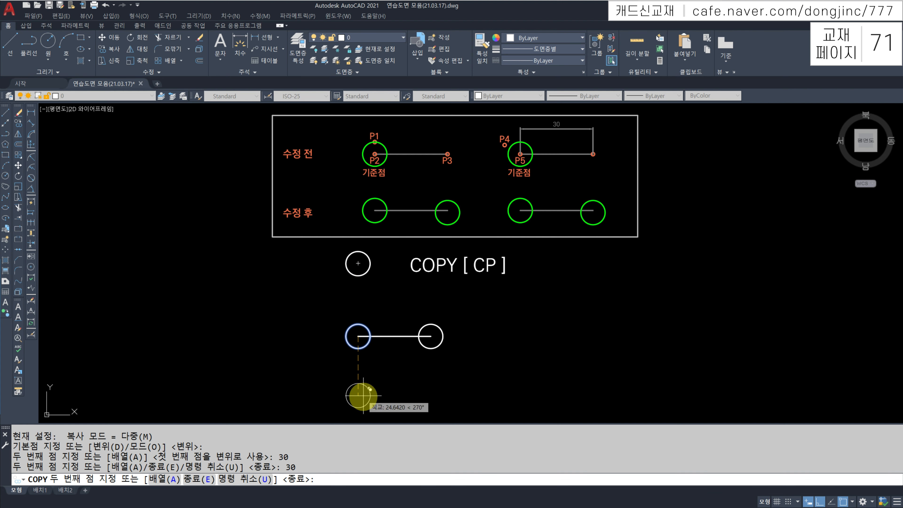
Place another copy 30 units away diagonally down to the right with Ortho off, and undo the whole COPY.
key("F8")
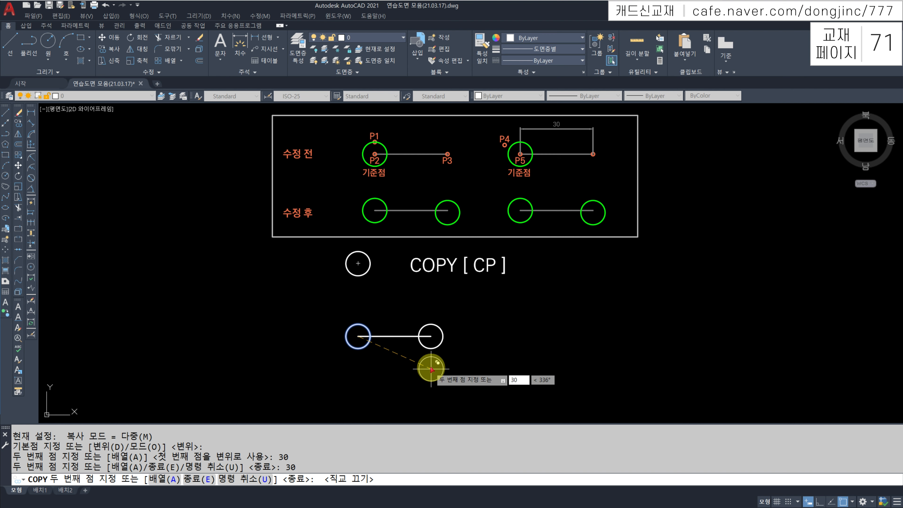
type("30")
key("Return")
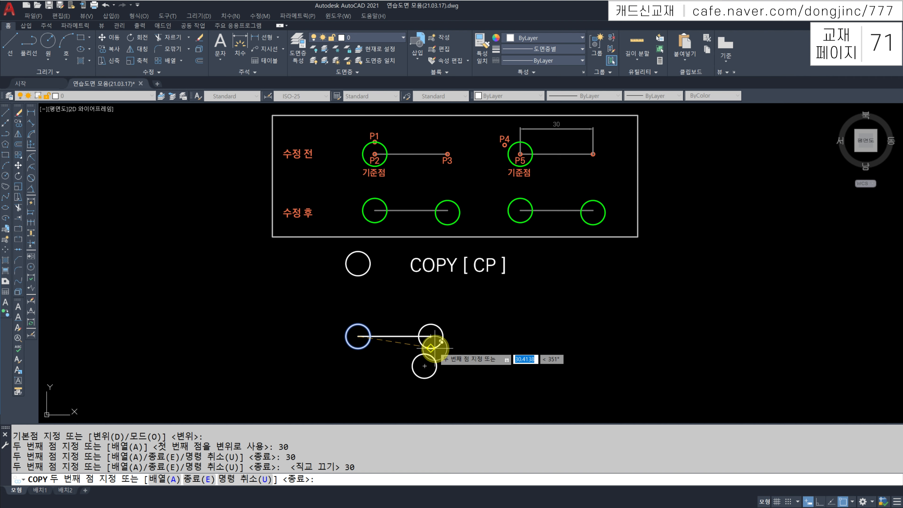
key("Escape")
key("ctrl+z")
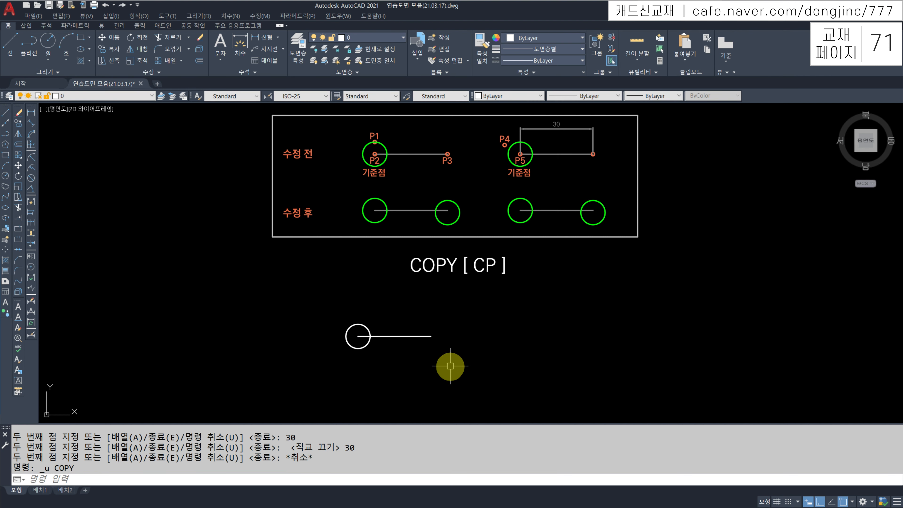
Copy the circle 30 units straight to the right, using an arbitrary base point in empty space below the line.
type("CP")
key("Return")
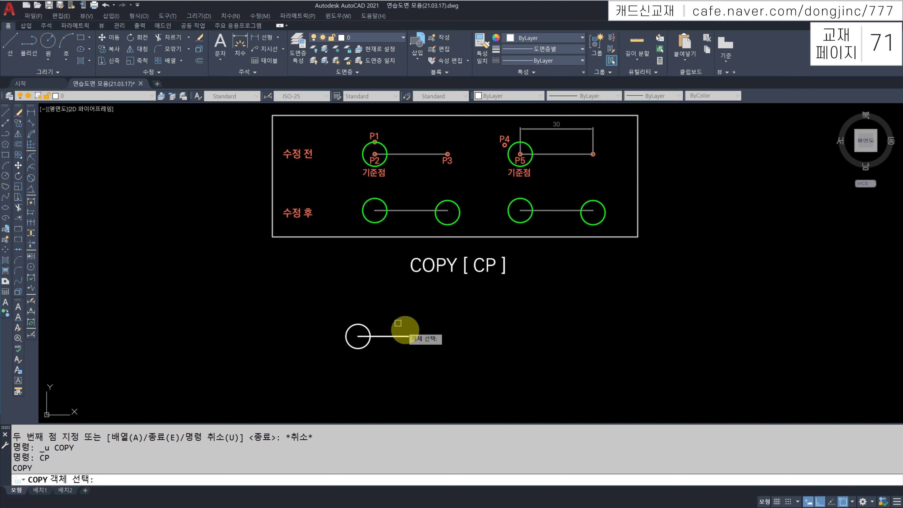
left_click(357, 324)
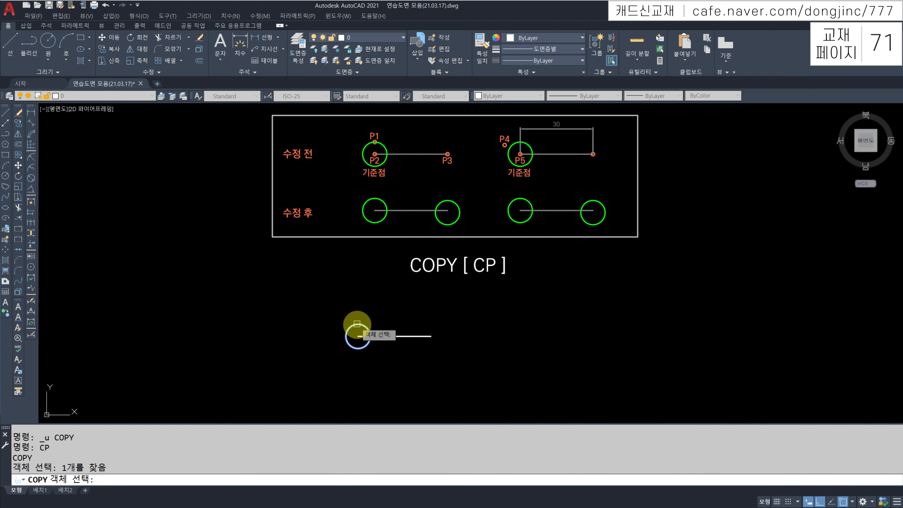
key("Return")
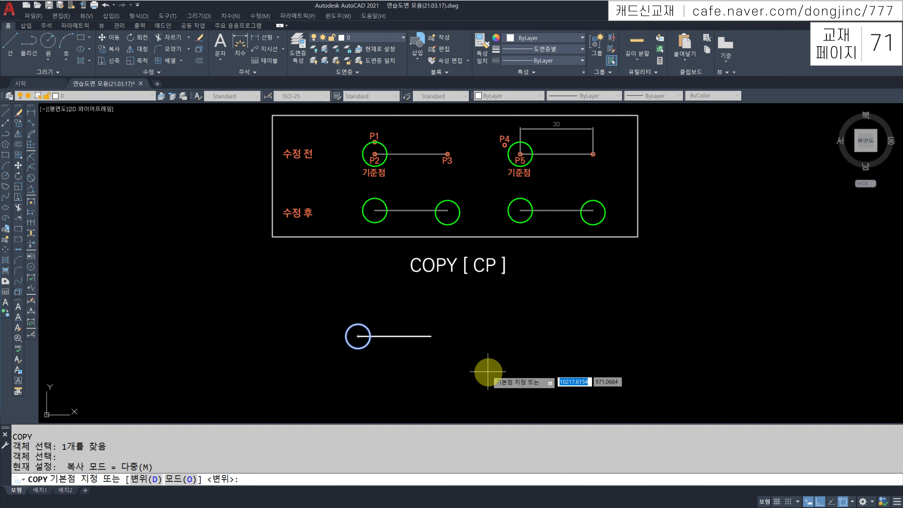
left_click(477, 377)
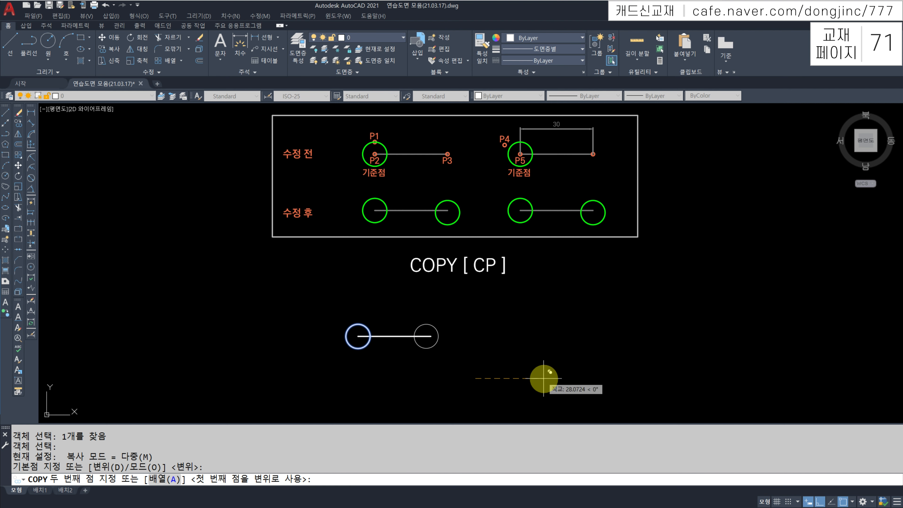
type("30")
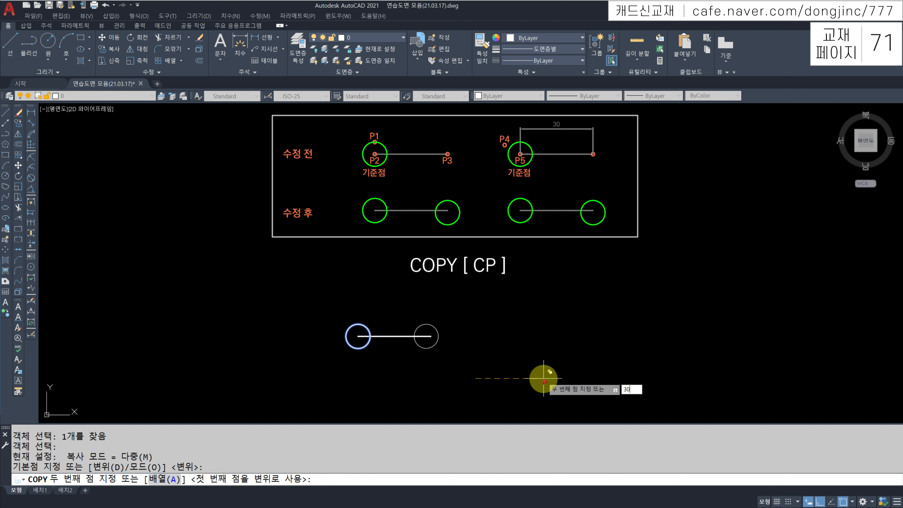
key("Return")
key("Escape")
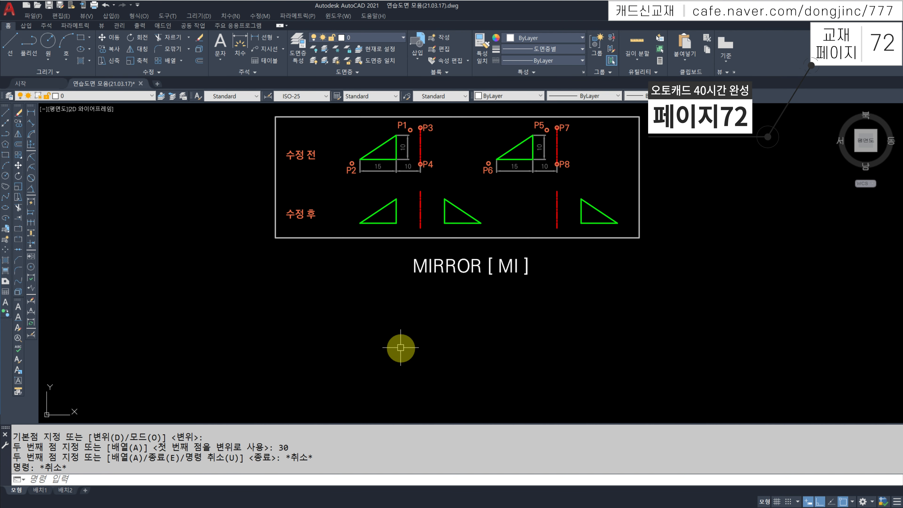
Draw a right triangle below the MIRROR title with a 15-unit base, a 10-unit vertical side on its right and a closing hypotenuse.
type("l")
key("Return")
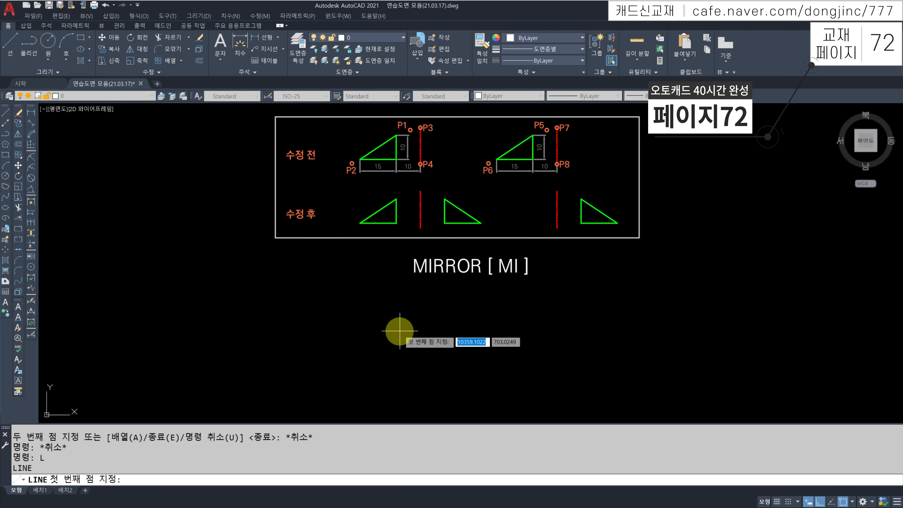
left_click(366, 358)
type("15")
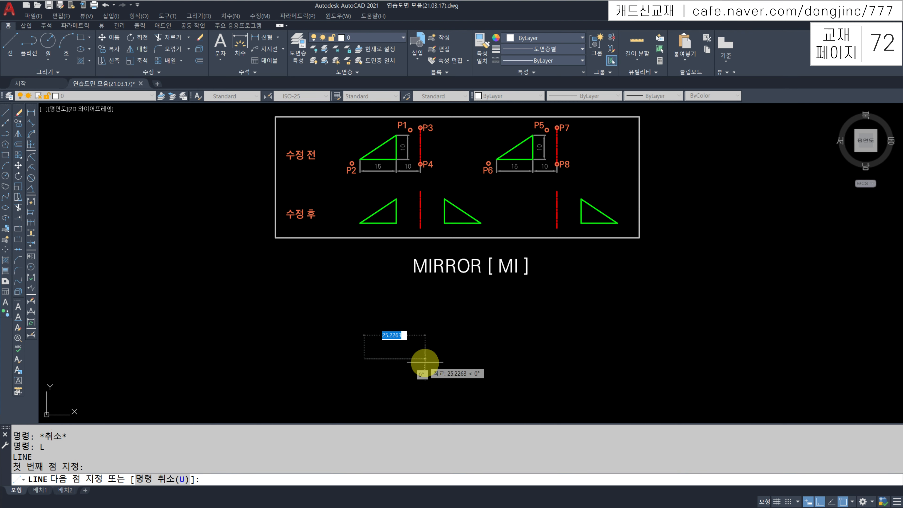
key("Return")
type("1")
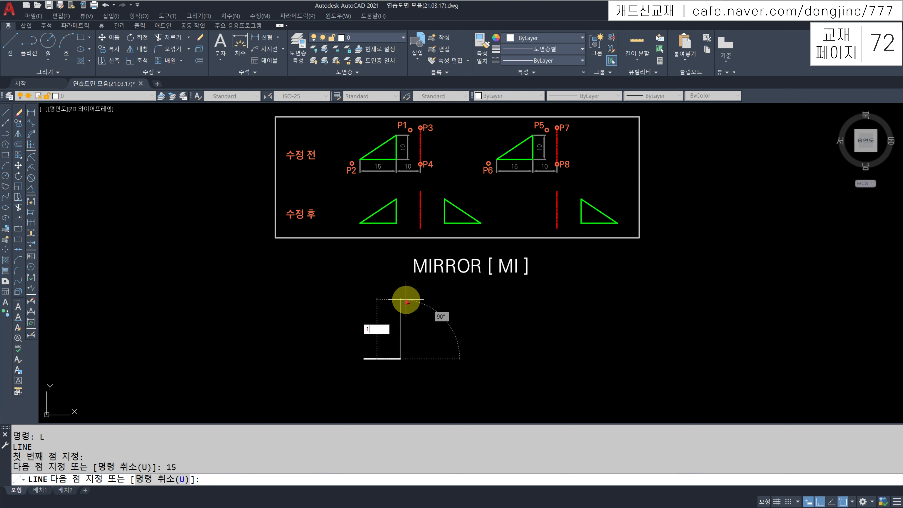
type("0")
key("Return")
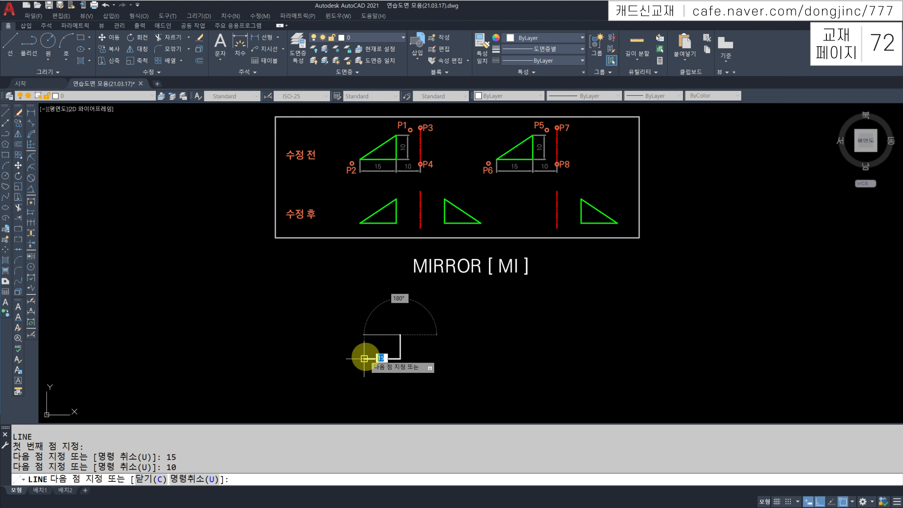
left_click(363, 358)
key("Escape")
Draw a 10-unit helper line to the right from the triangle's right-angle corner and continue it with a vertical line upward.
key("Return")
left_click(401, 358)
type("10")
key("Return")
left_click(424, 304)
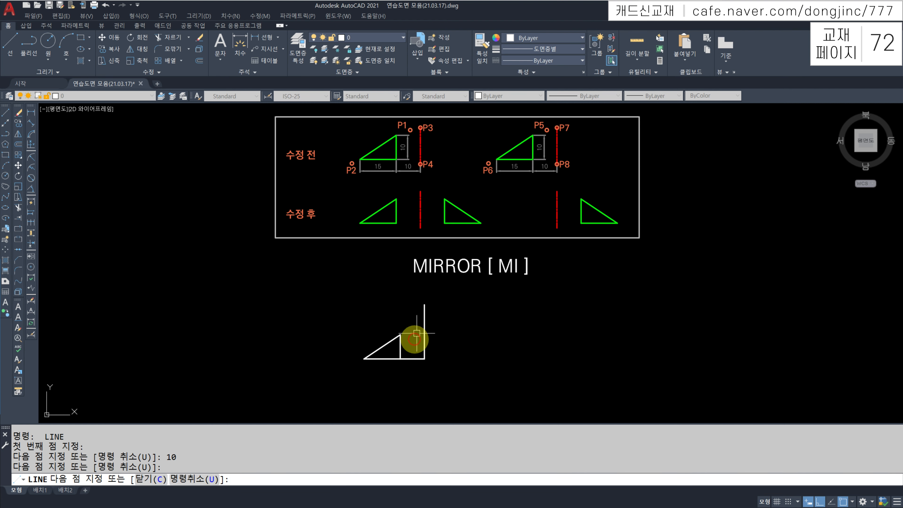
key("Escape")
Erase the 10-unit horizontal helper line between the triangle and the vertical line.
left_click(411, 369)
left_click(413, 368)
type("E")
key("Return")
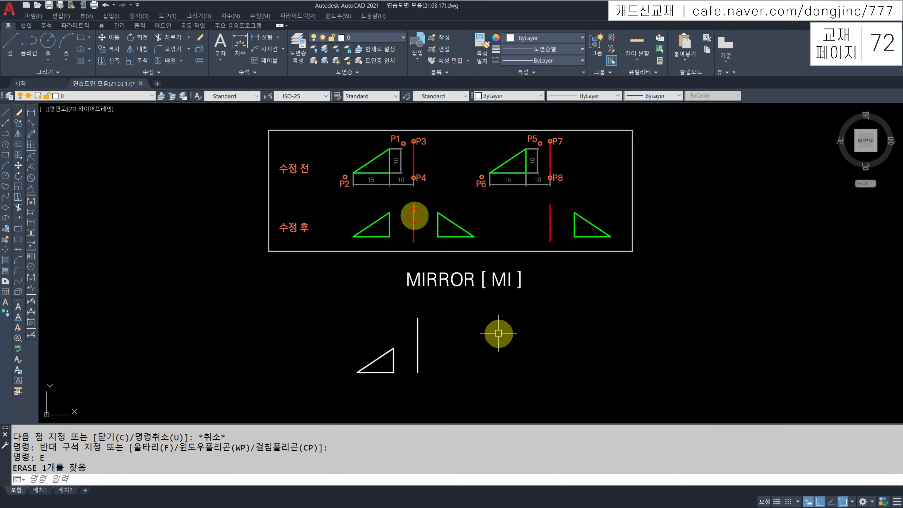
left_click_drag(415, 215, 413, 244)
mouse_move(395, 179)
left_mouse_down()
mouse_move(371, 177)
mouse_move(389, 150)
mouse_move(369, 171)
mouse_move(430, 157)
mouse_move(442, 168)
left_mouse_up()
mouse_move(455, 238)
left_mouse_down()
mouse_move(451, 202)
mouse_move(442, 237)
mouse_move(487, 227)
left_mouse_up()
key("Escape")
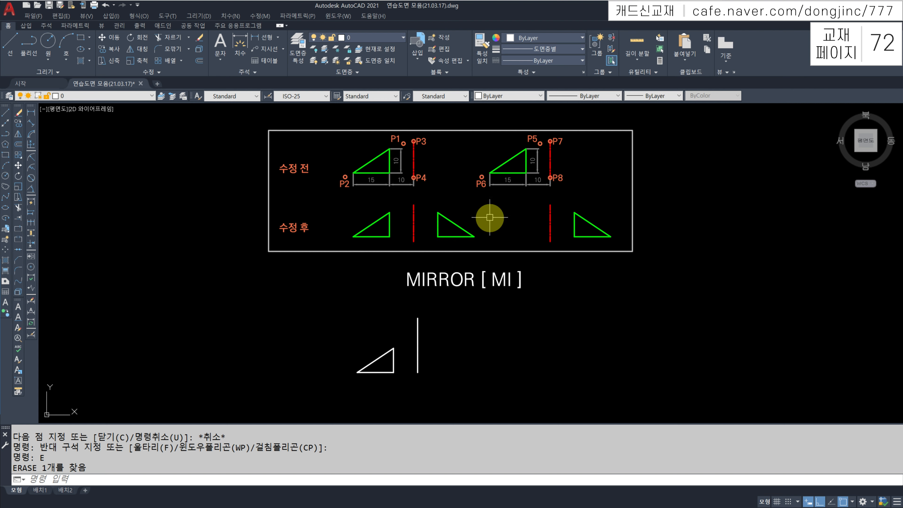
mouse_move(494, 162)
left_mouse_down()
mouse_move(550, 142)
mouse_move(550, 171)
mouse_move(512, 173)
mouse_move(596, 163)
left_mouse_up()
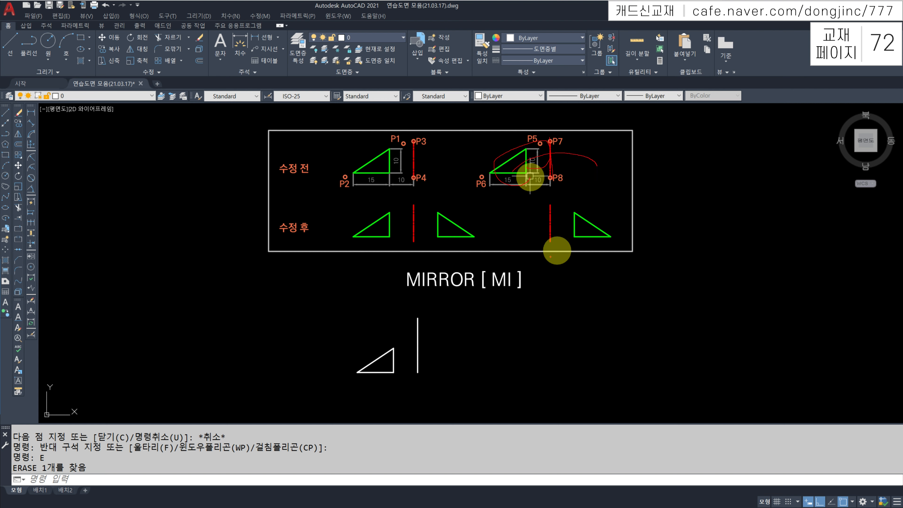
key("Escape")
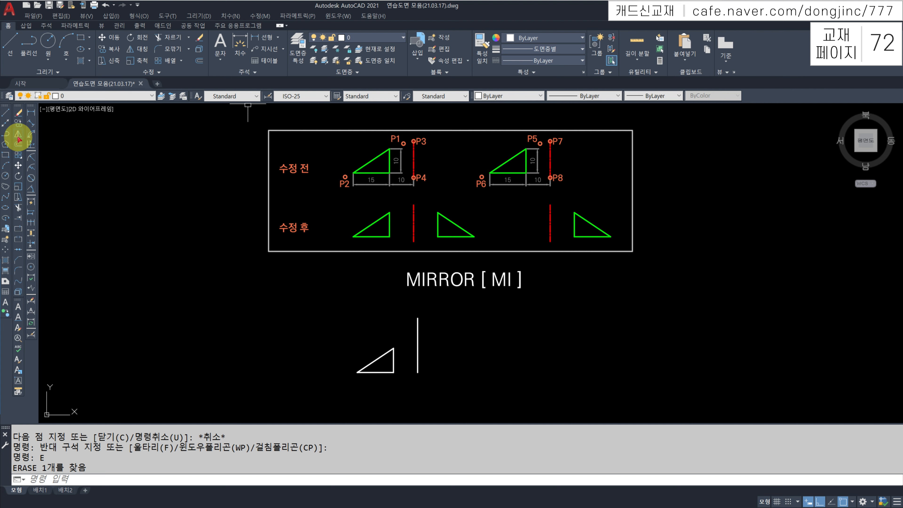
key("Escape")
key("Escape")
key("Escape")
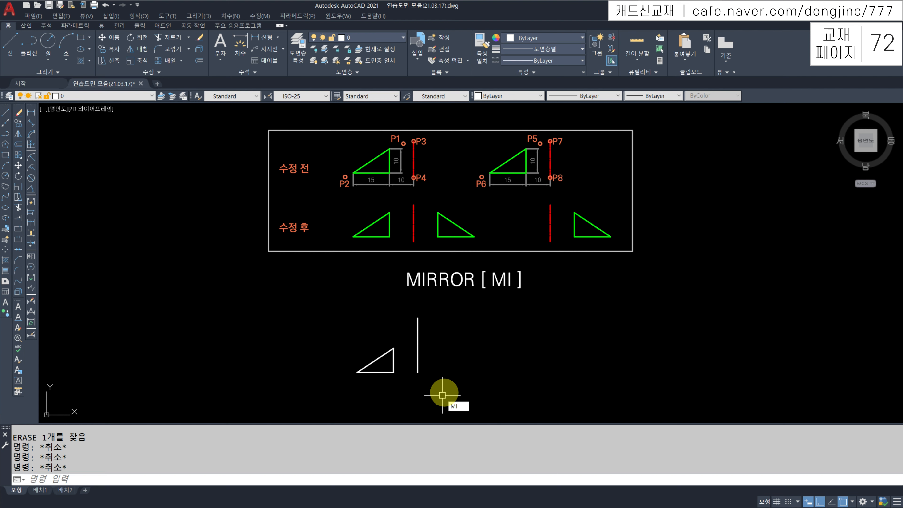
Mirror the triangle across the vertical line from its upper to its lower endpoint, keeping the original, and undo the MIRROR.
key("Return")
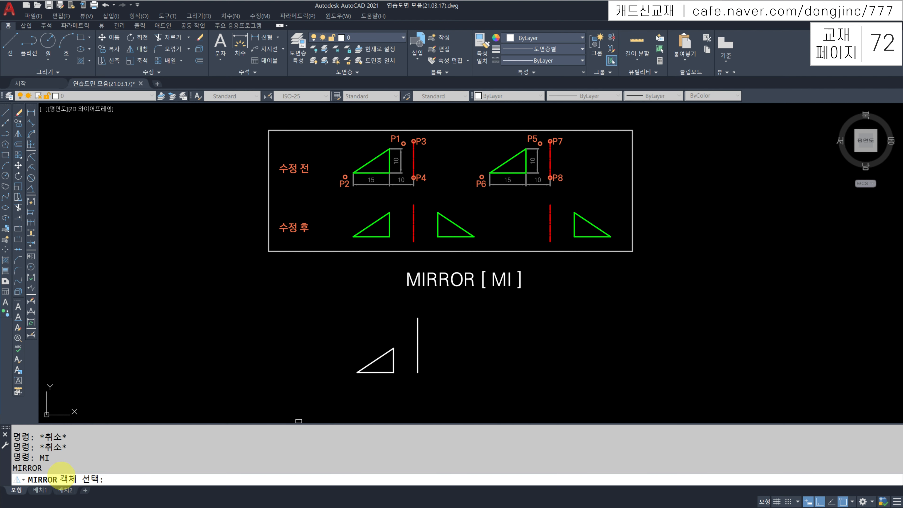
left_click(405, 334)
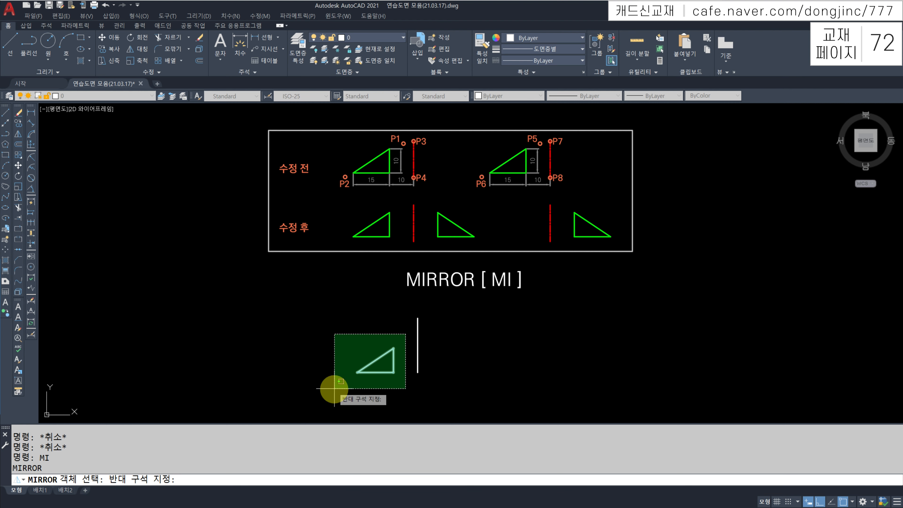
left_click(333, 390)
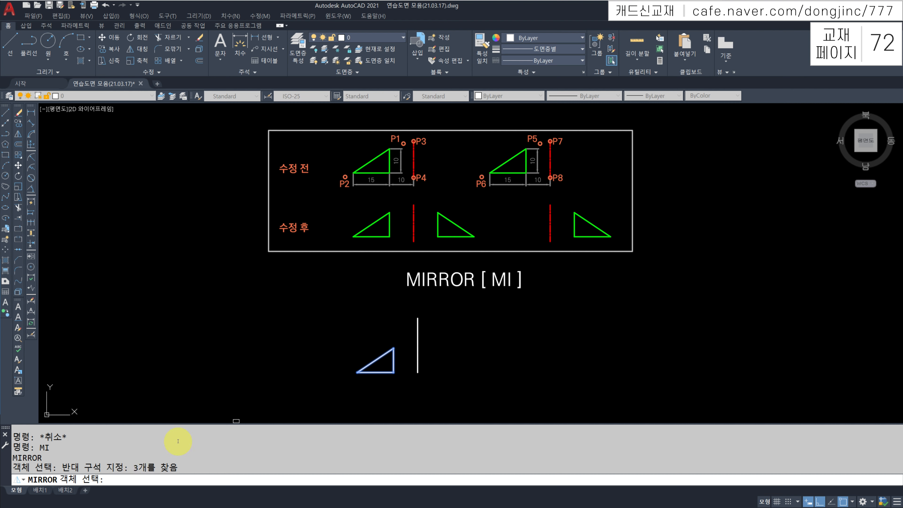
key("Return")
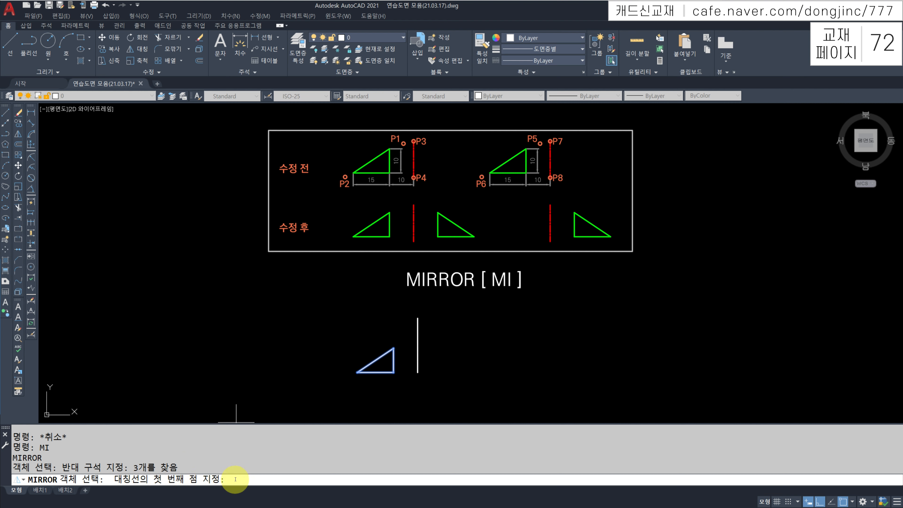
left_click(418, 318)
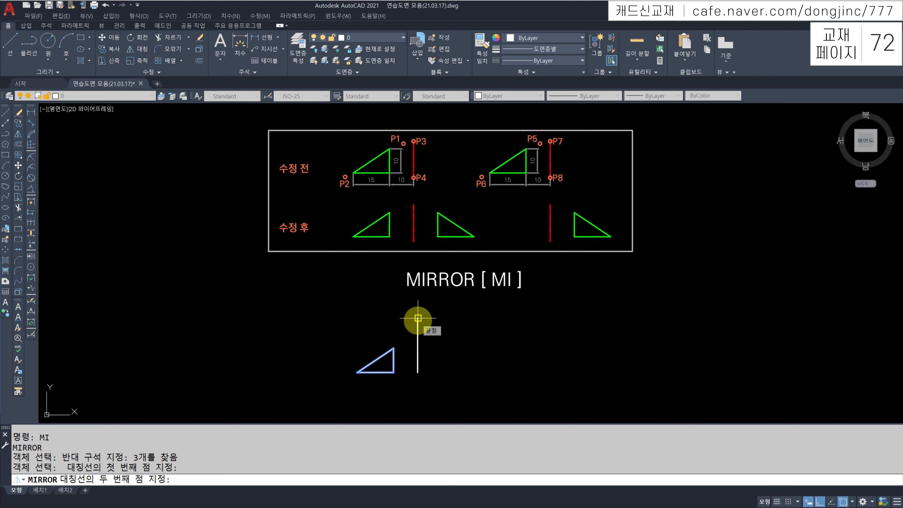
left_click(418, 372)
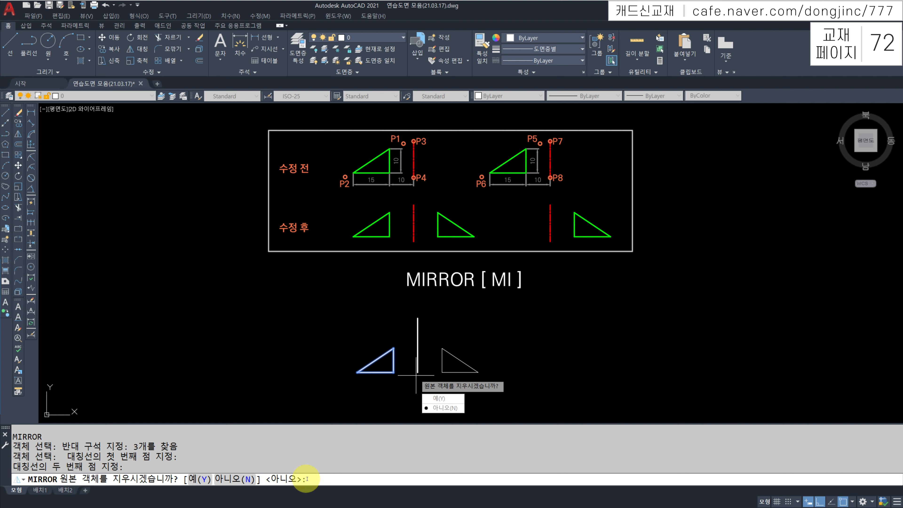
key("Return")
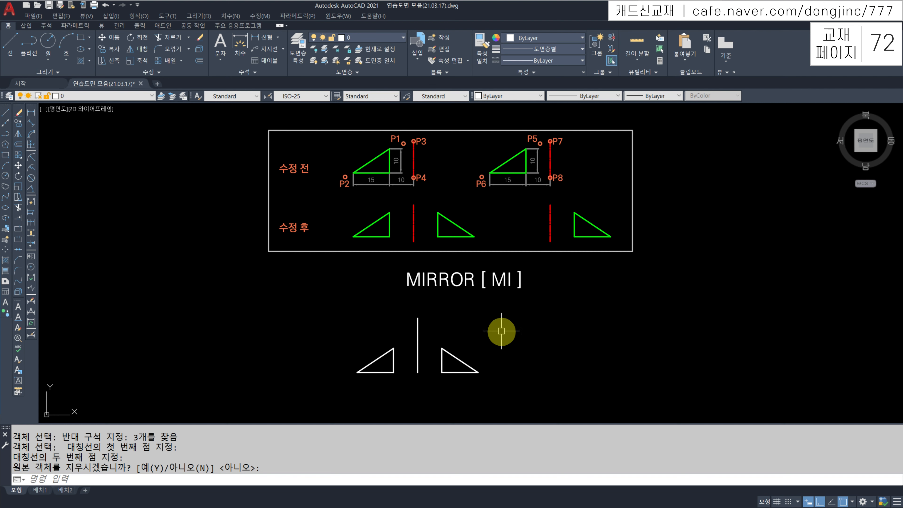
key("Return")
key("ctrl+z")
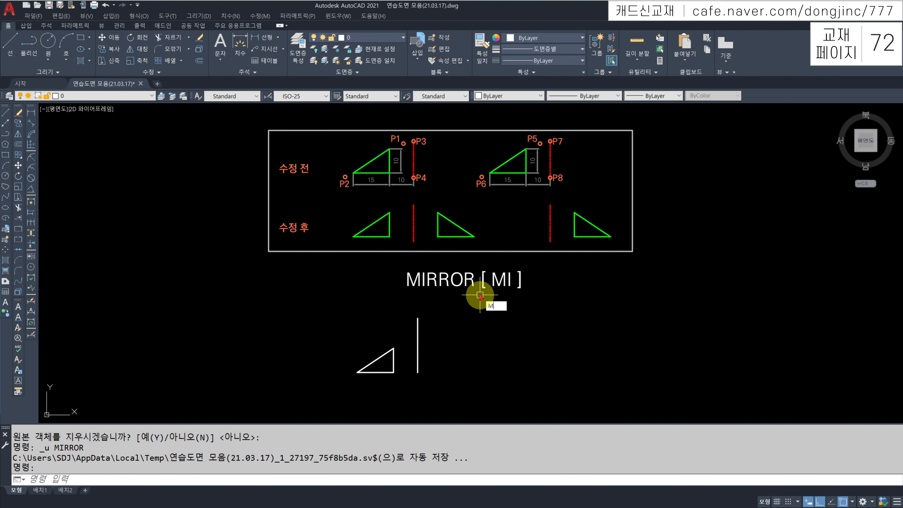
Mirror the triangle across the vertical line's two endpoints with the source objects erased, and undo the MIRROR.
key("Return")
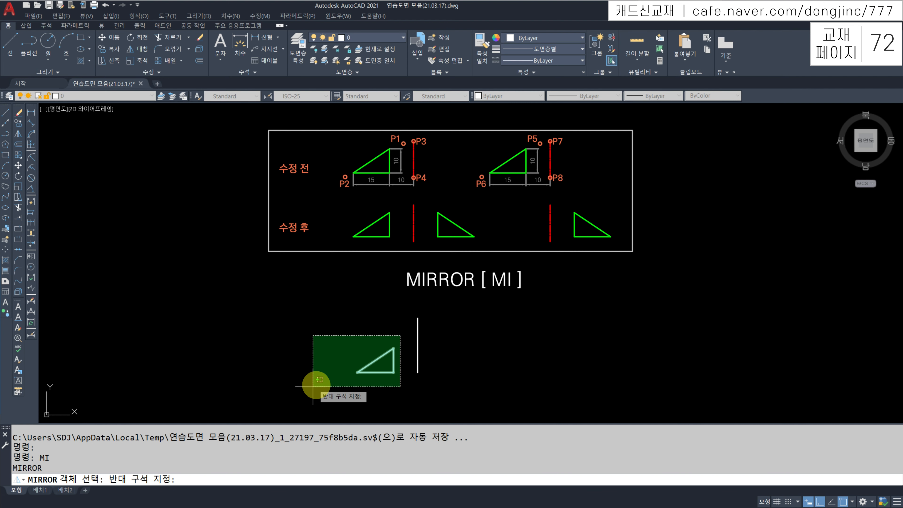
left_click(306, 392)
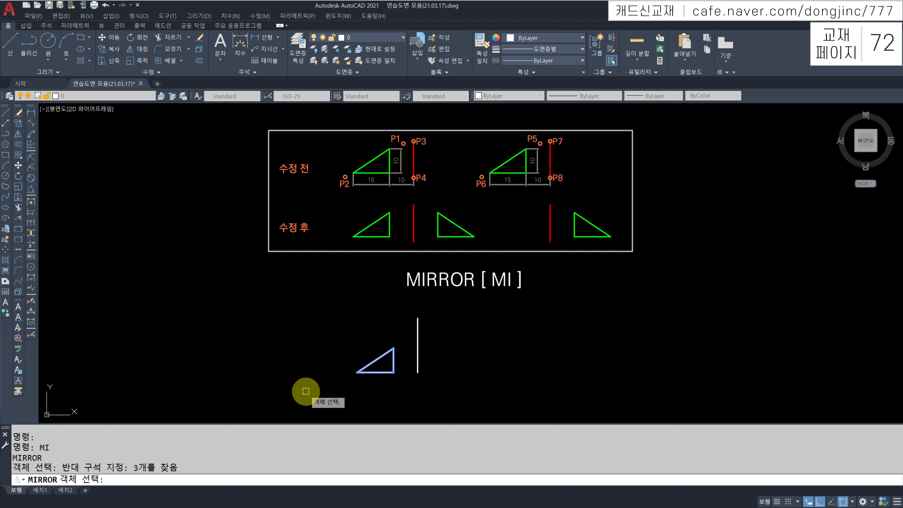
key("Return")
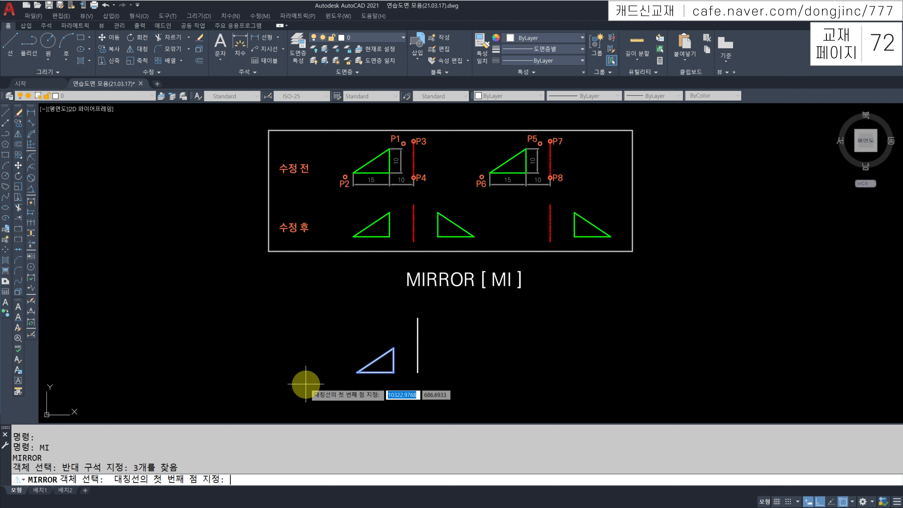
left_click(418, 317)
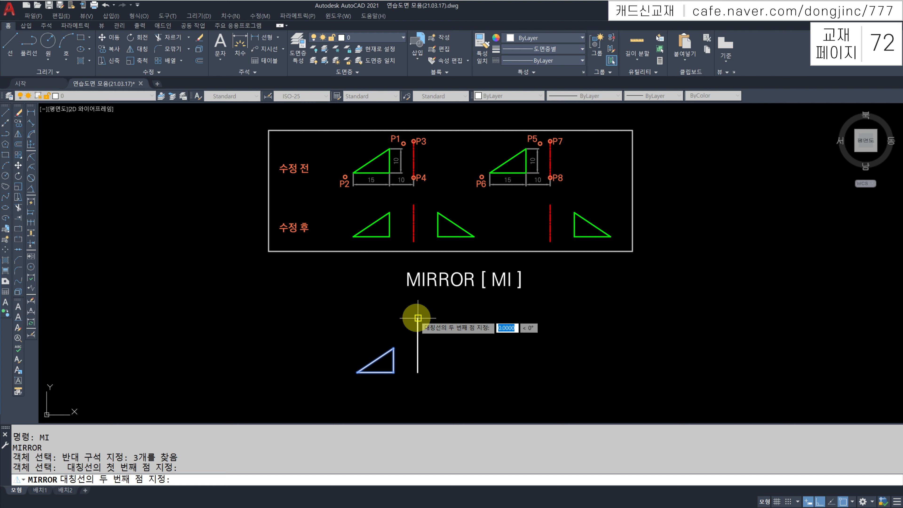
left_click(417, 370)
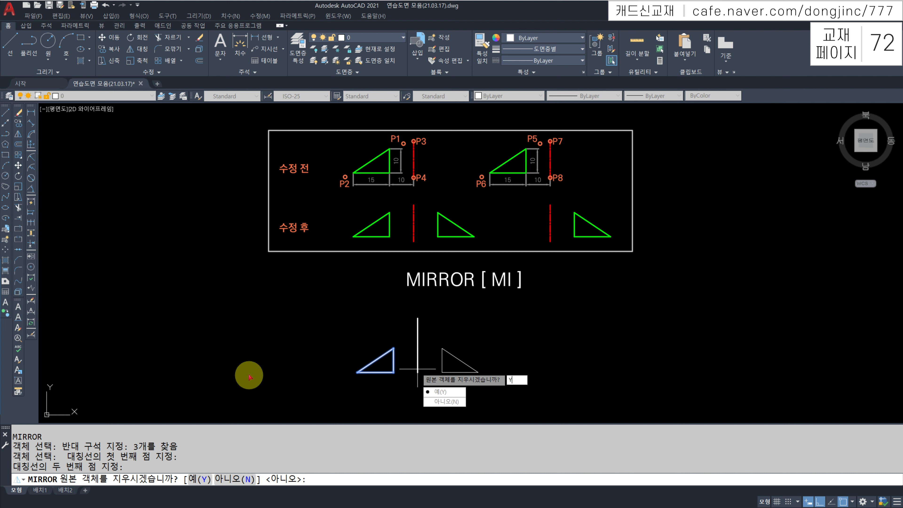
key("Return")
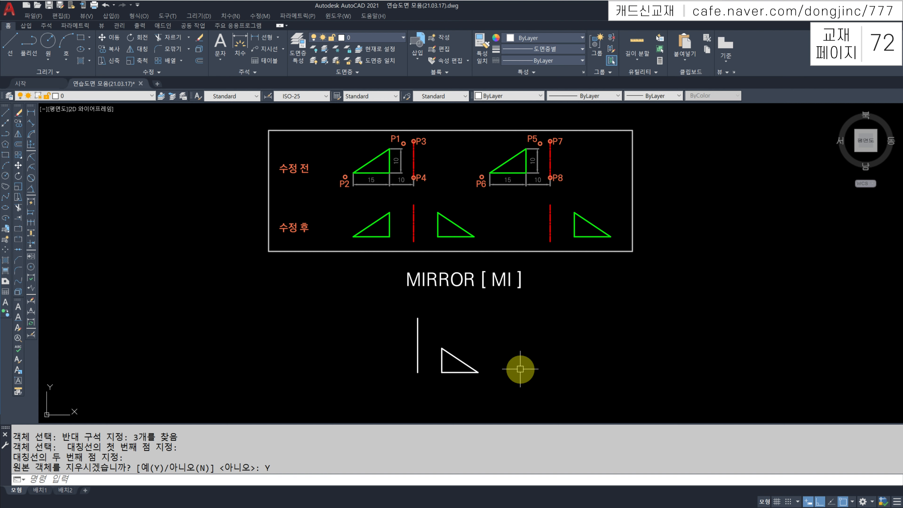
key("ctrl+z")
Erase the vertical line beside the triangle.
left_click(451, 325)
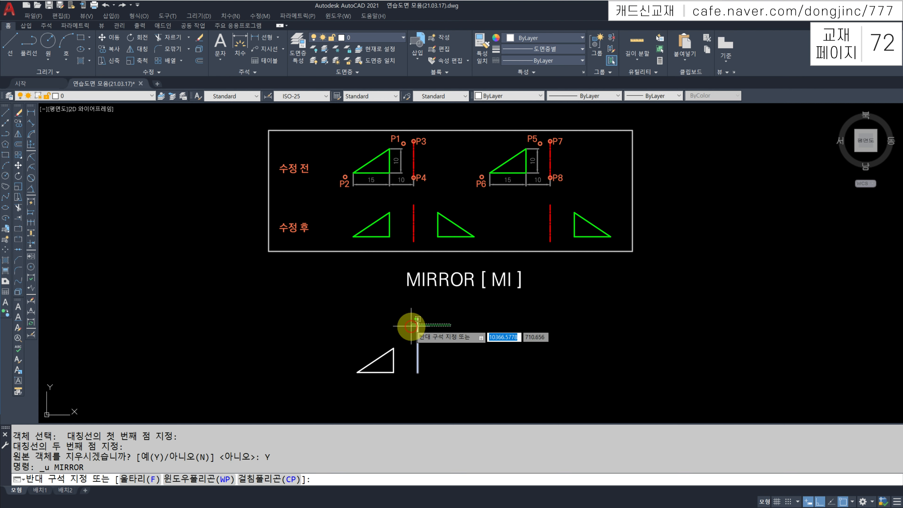
left_click(413, 325)
type("E")
key("Return")
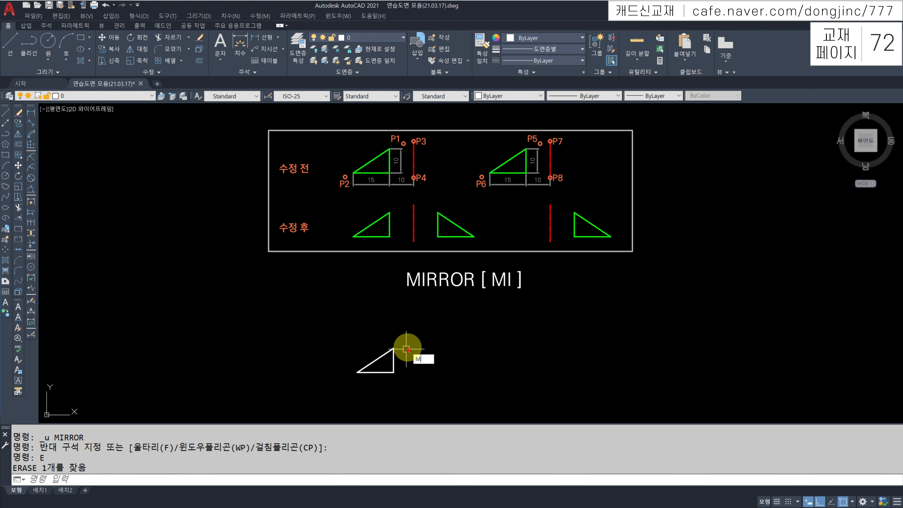
Mirror the triangle across a freely placed slanted line beside it with Ortho turned off, keeping the original.
type("MI")
key("Return")
left_click(403, 347)
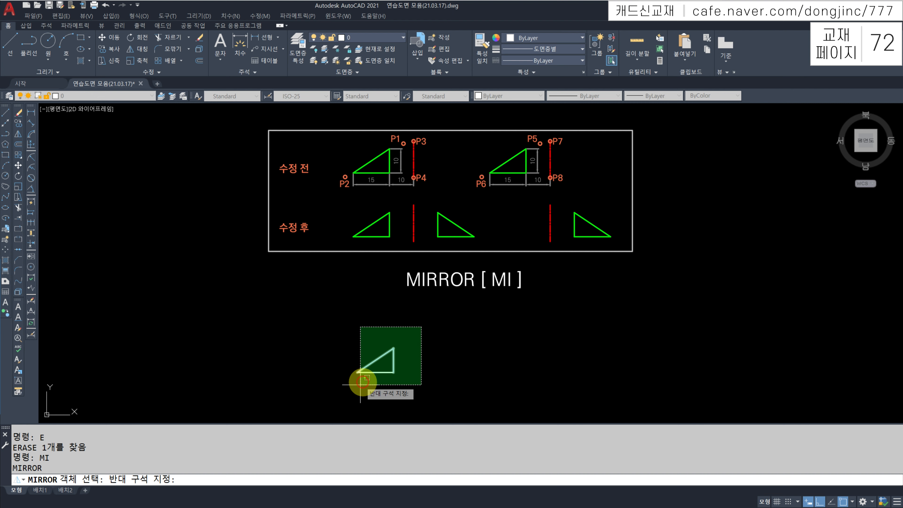
left_click(346, 399)
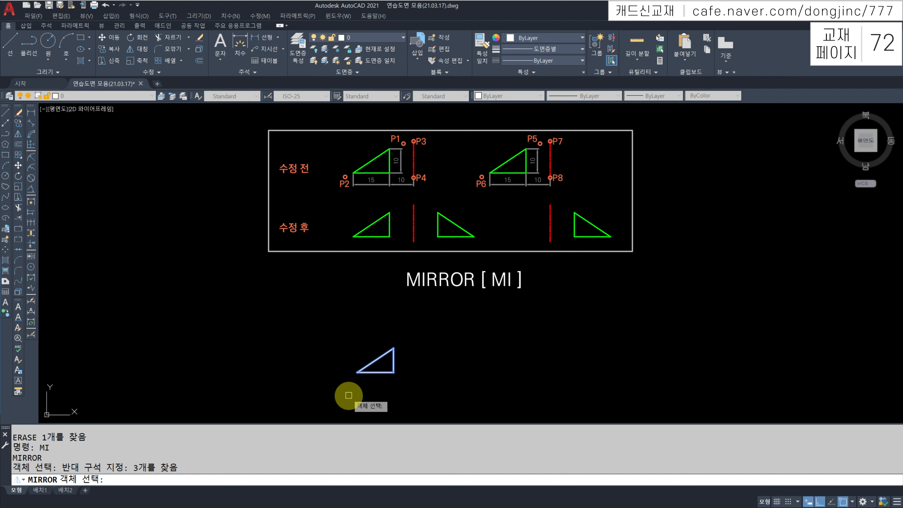
key("Return")
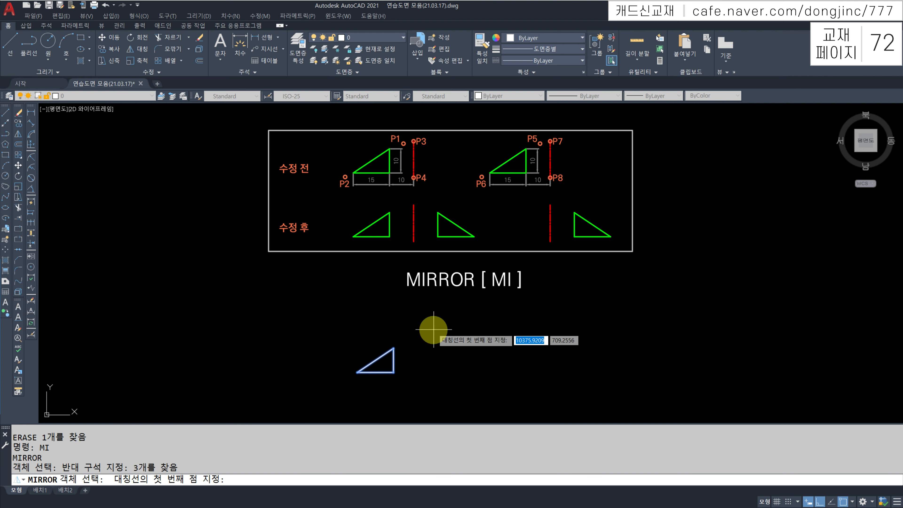
left_click(414, 336)
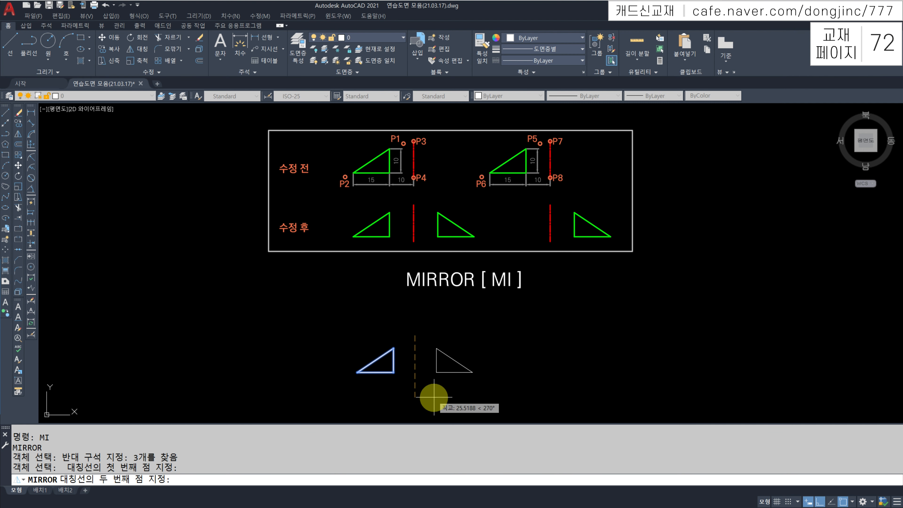
key("F8")
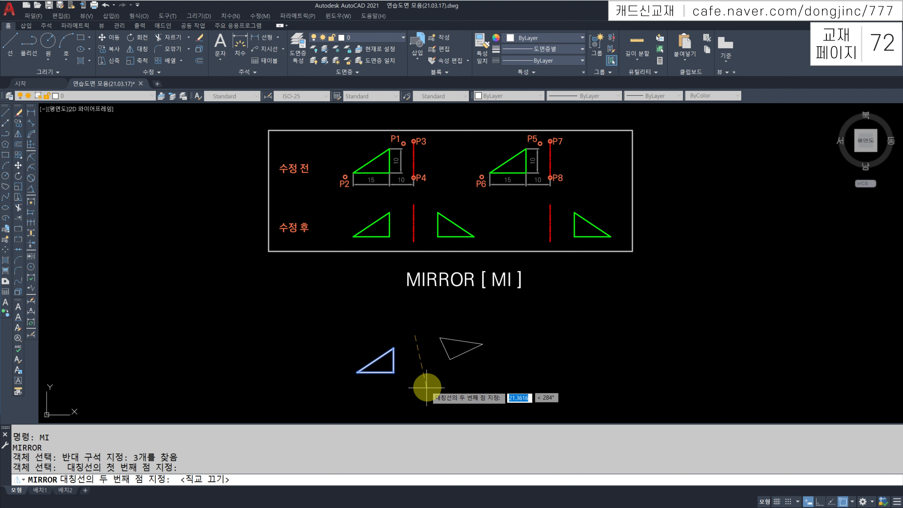
left_click(445, 387)
key("Return")
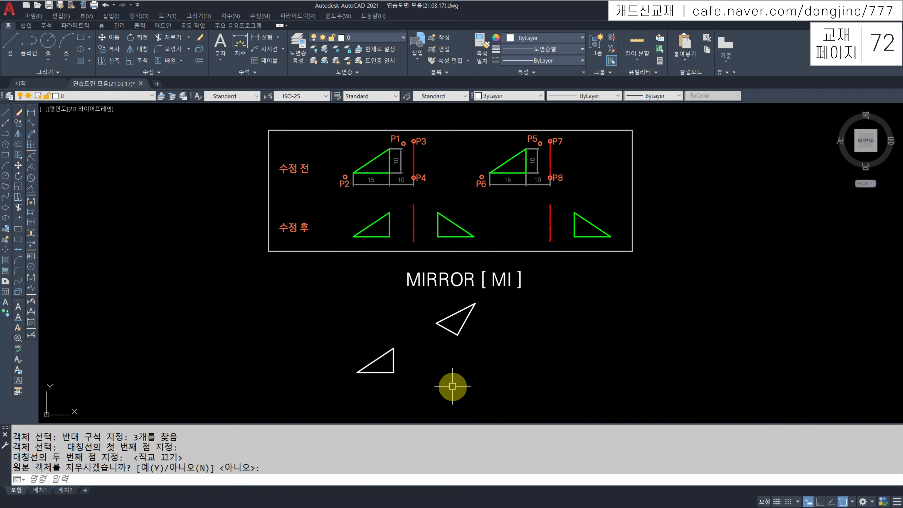
Mirror the original triangle across its own vertical edge, from the upper to the lower endpoint, keeping the source objects.
type("MI")
key("Return")
left_click(421, 384)
left_click(335, 335)
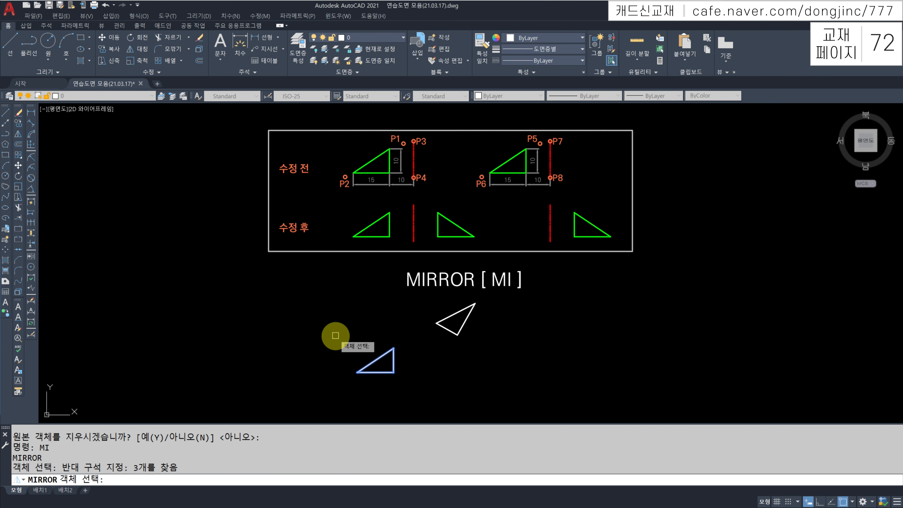
key("Return")
scroll(373, 369, "up", 4)
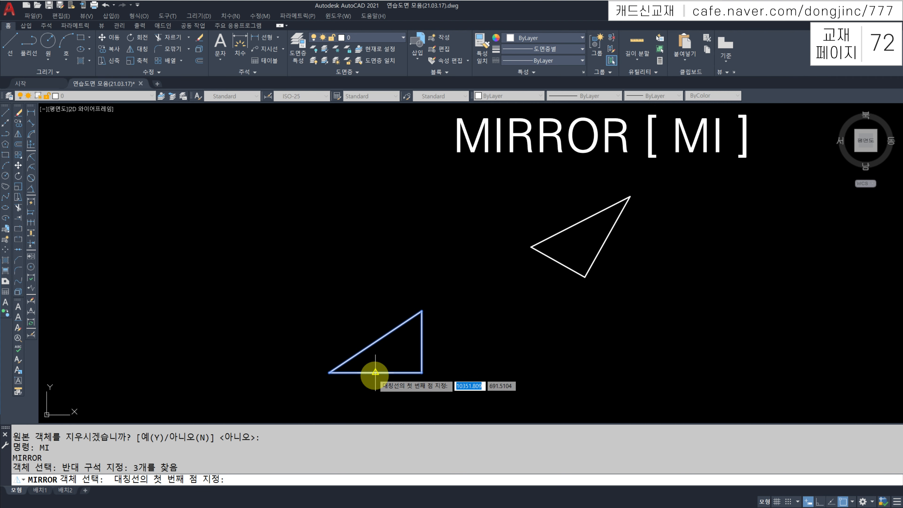
middle_click_drag(406, 355, 394, 341)
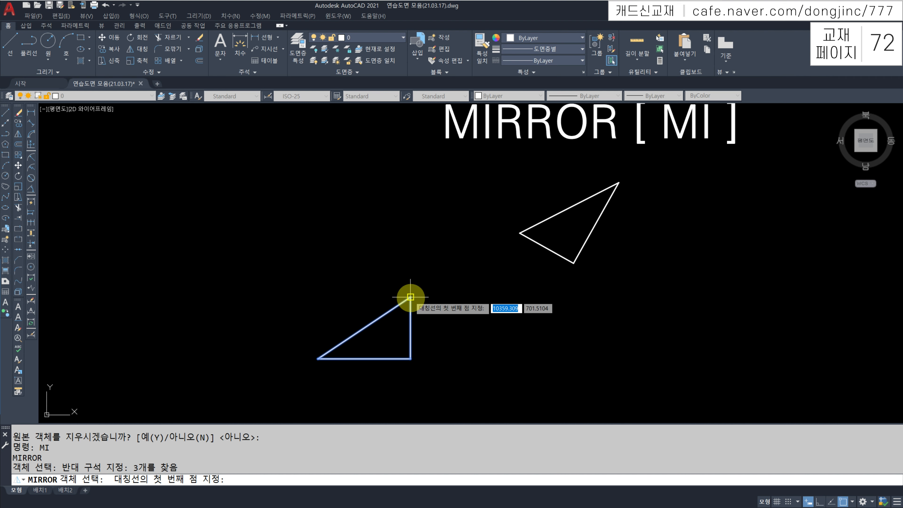
left_click(410, 297)
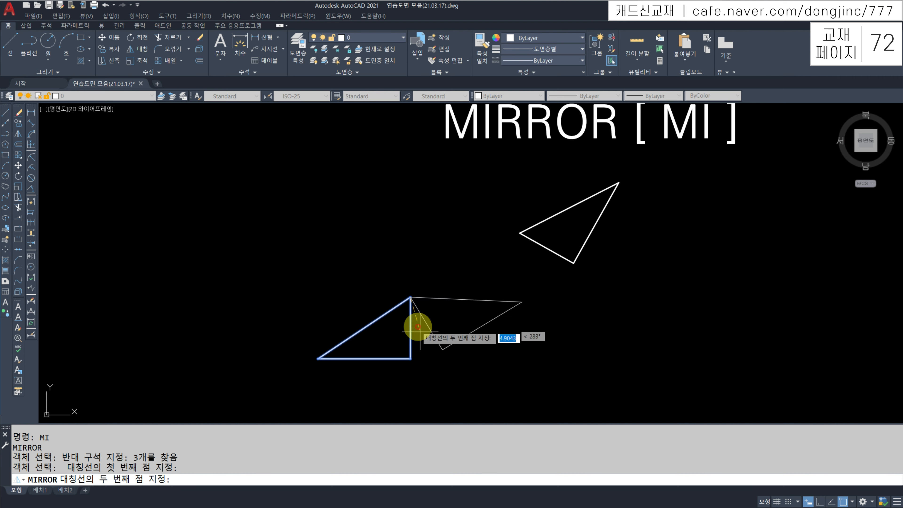
left_click(409, 359)
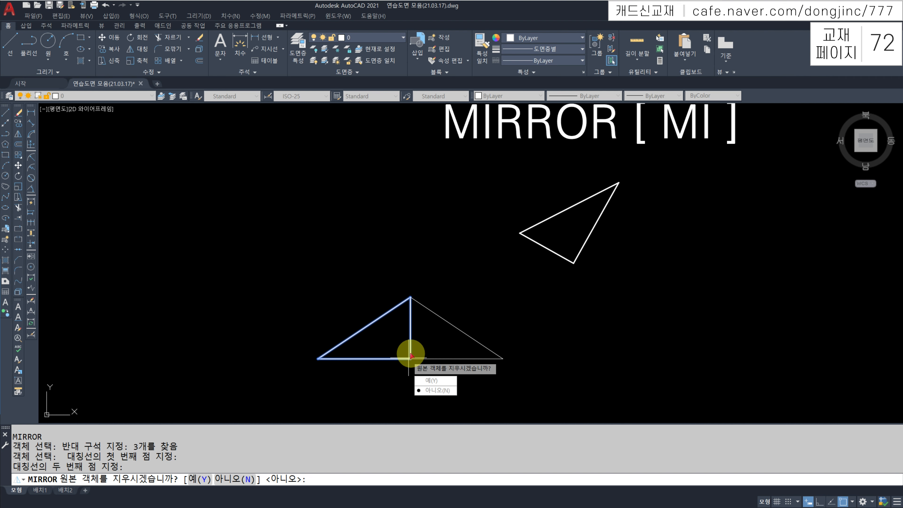
key("Return")
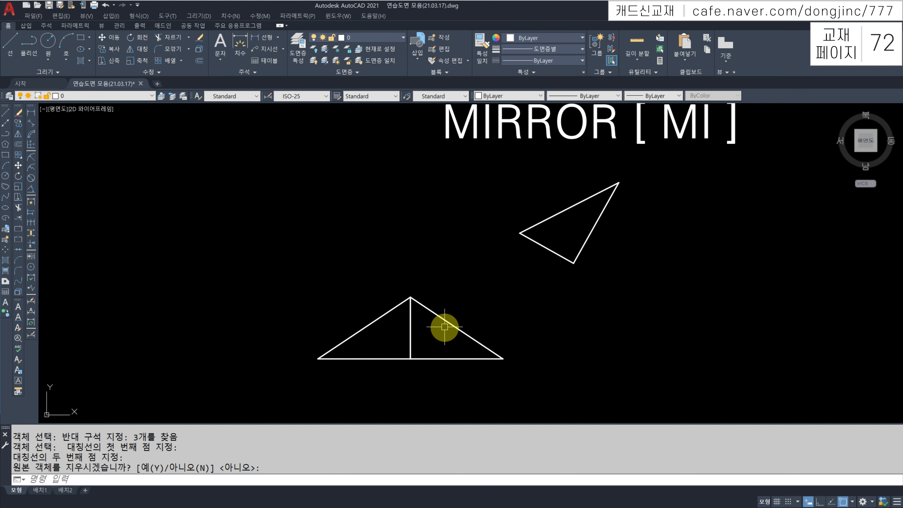
scroll(466, 319, "down", 4)
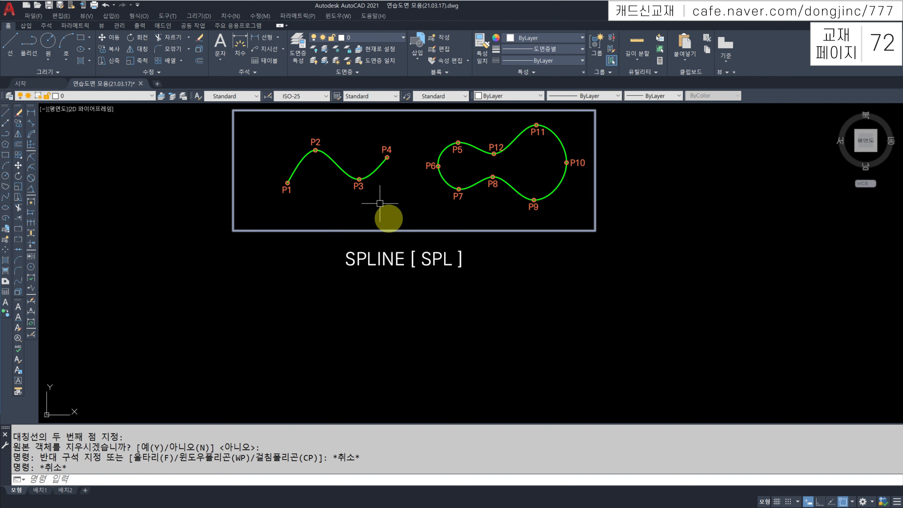
left_click(43, 71)
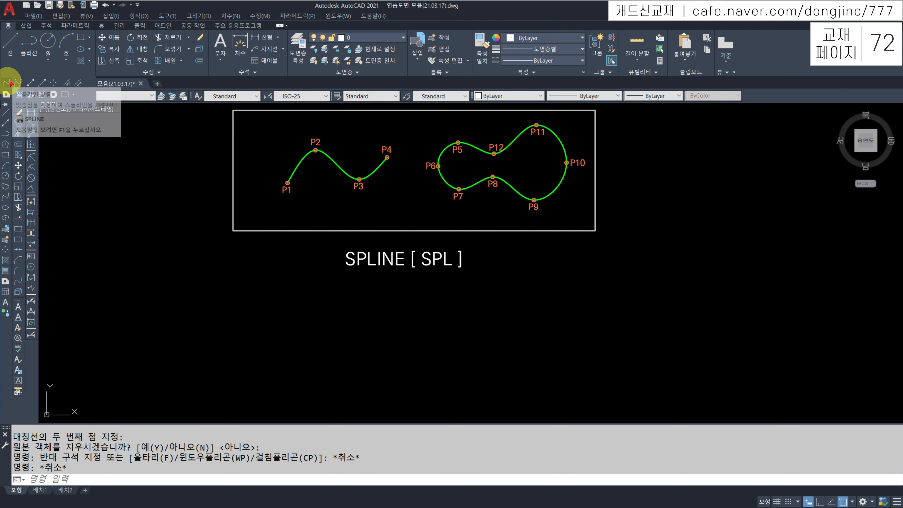
key("Escape")
left_click(168, 166)
key("Escape")
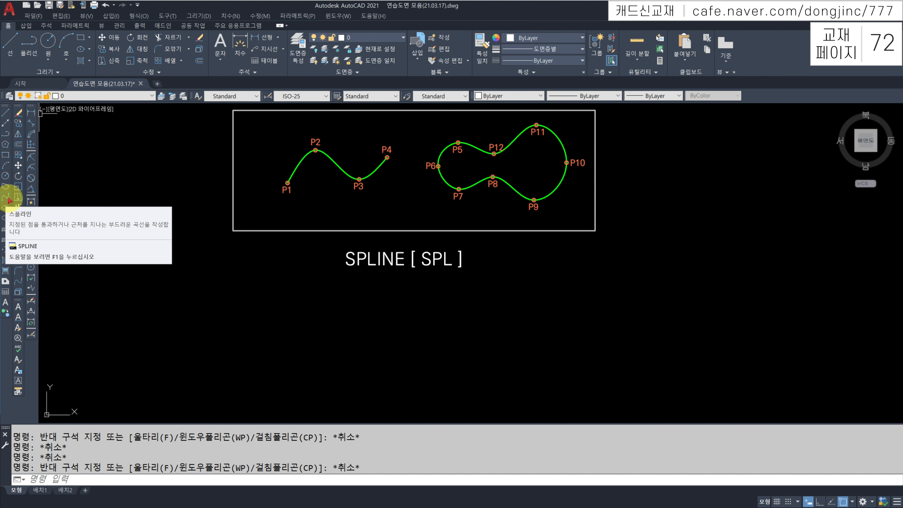
key("Escape")
key("Escape")
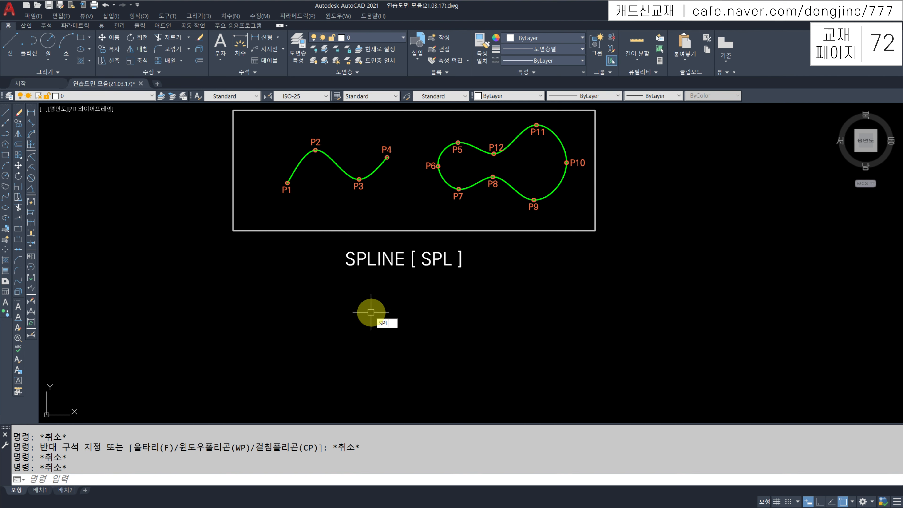
Draw an open wavy SPLINE through eight freely placed fit points in the empty area below the SPLINE [ SPL ] title.
key("Return")
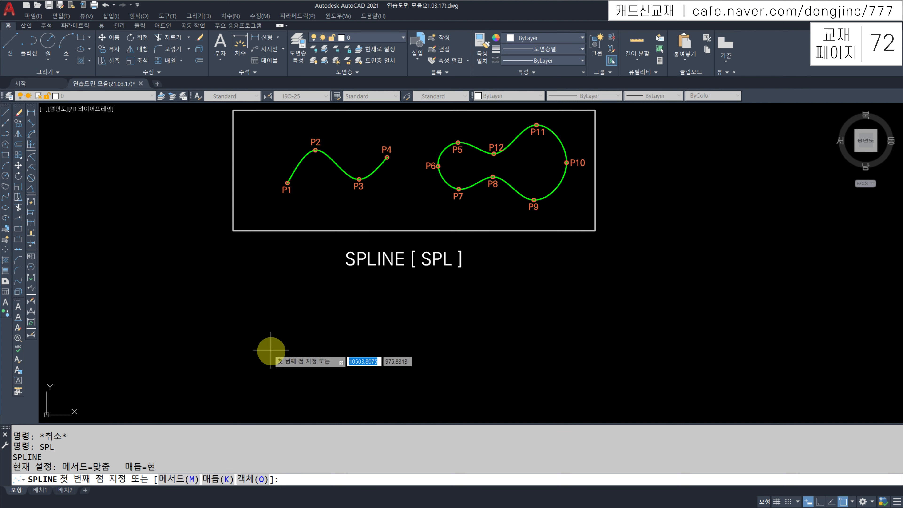
left_click(288, 350)
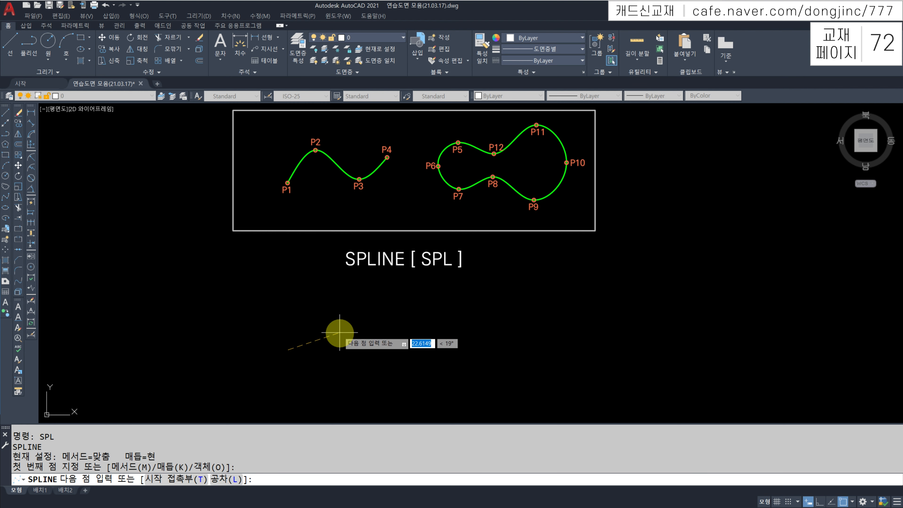
left_click(321, 312)
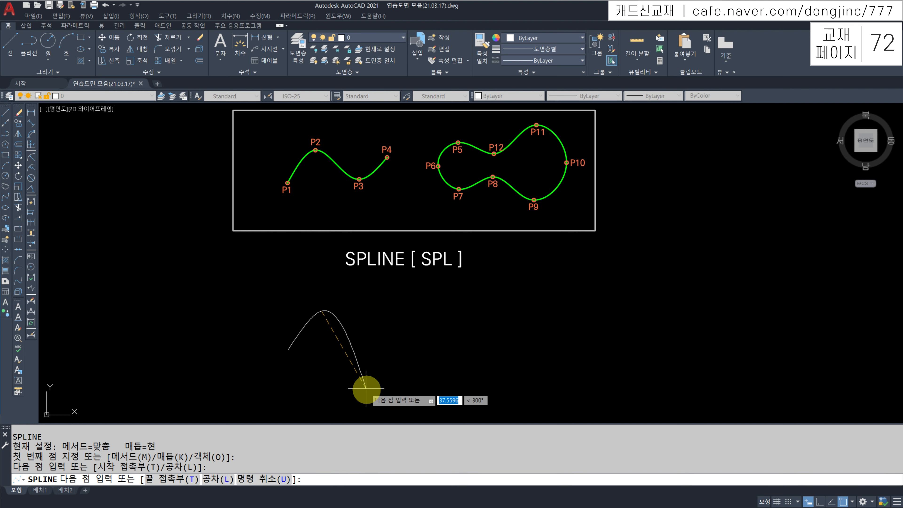
left_click(365, 384)
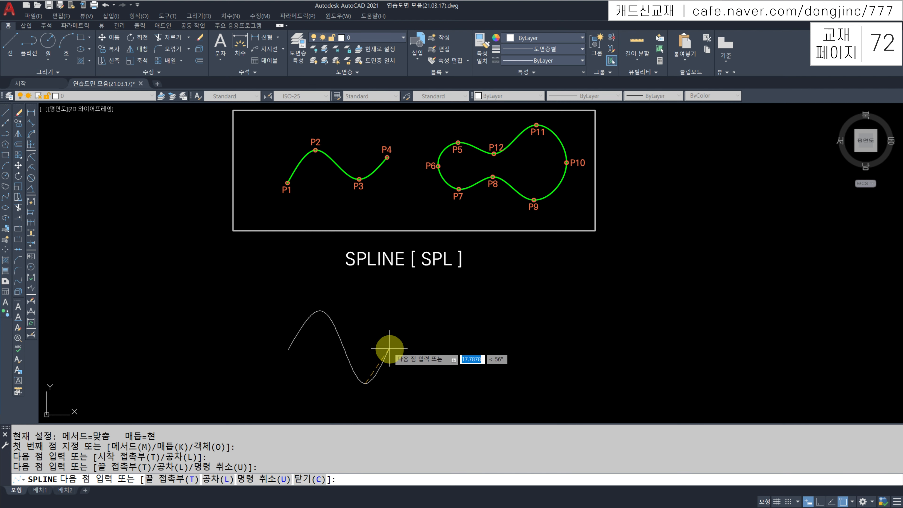
left_click(391, 347)
left_click(449, 389)
left_click(465, 329)
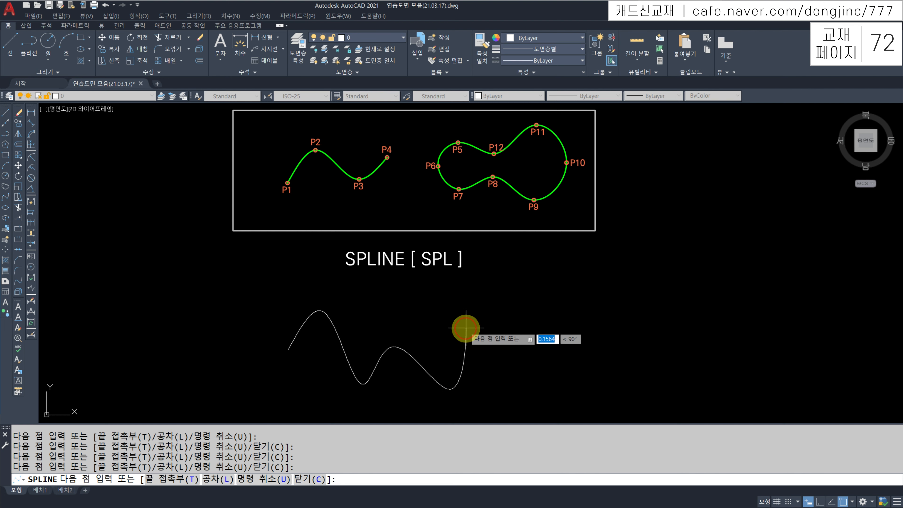
left_click(500, 379)
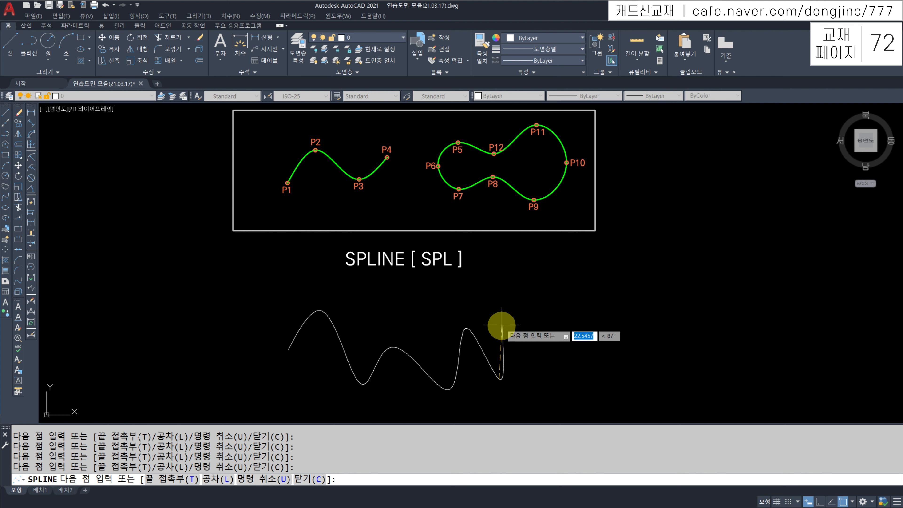
left_click(552, 330)
key("Return")
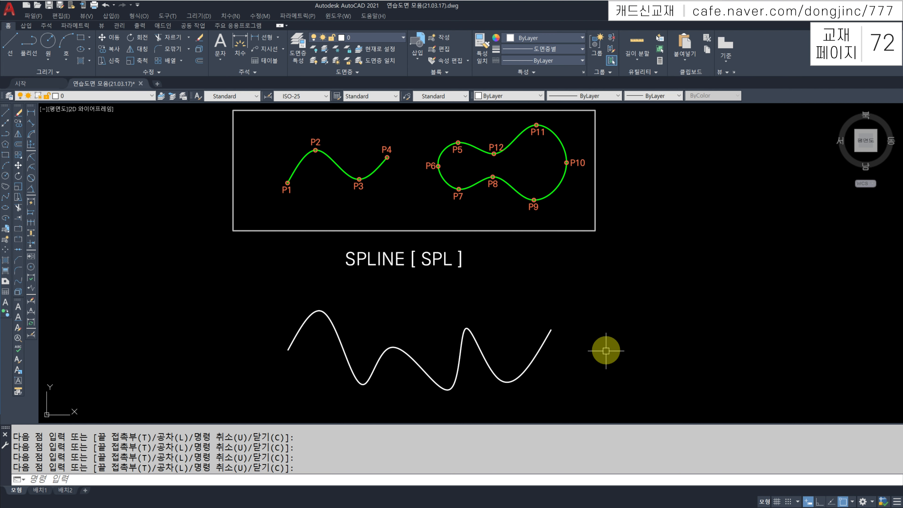
Erase the open wavy spline below the SPLINE [ SPL ] title.
left_click(512, 325)
left_click(456, 356)
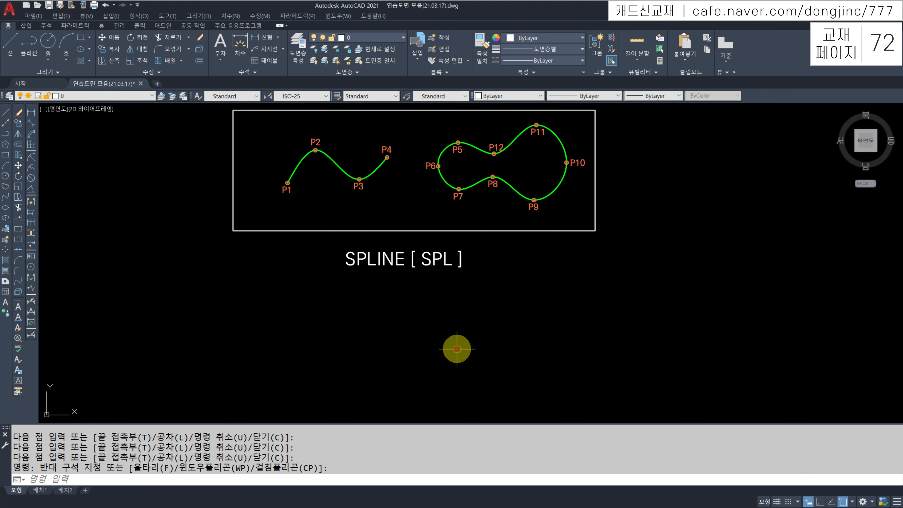
type("e")
key("Return")
Draw a closed SPLINE through eight fit points below the title, shaped like the P5–P12 example, using the Close option.
middle_click_drag(461, 341, 427, 348)
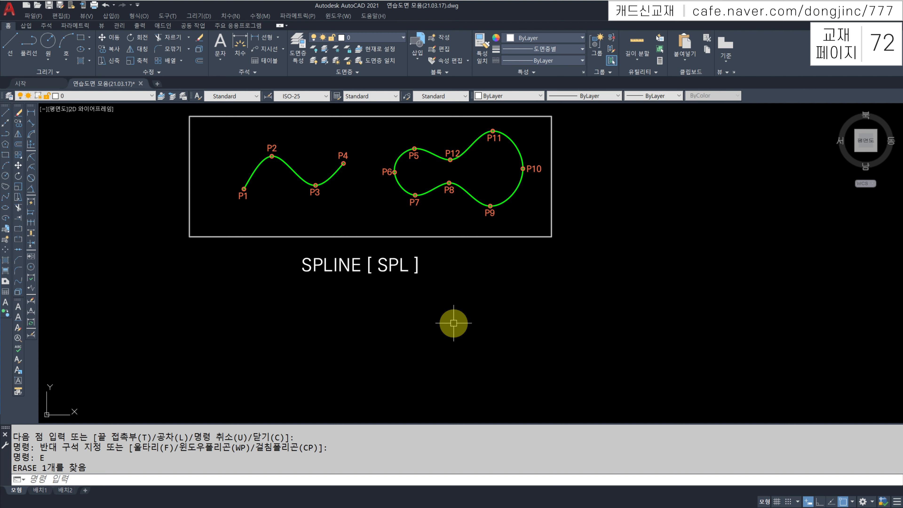
type("spl")
key("Return")
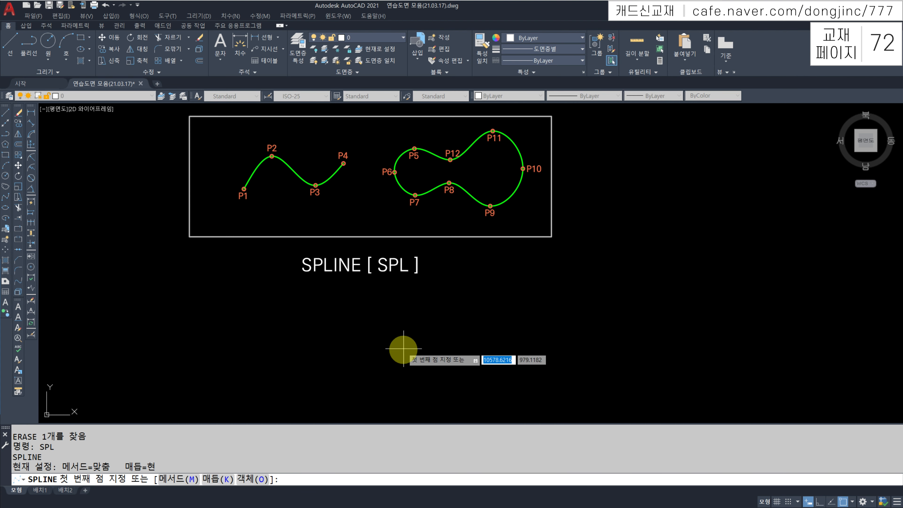
left_click(408, 352)
left_click(441, 386)
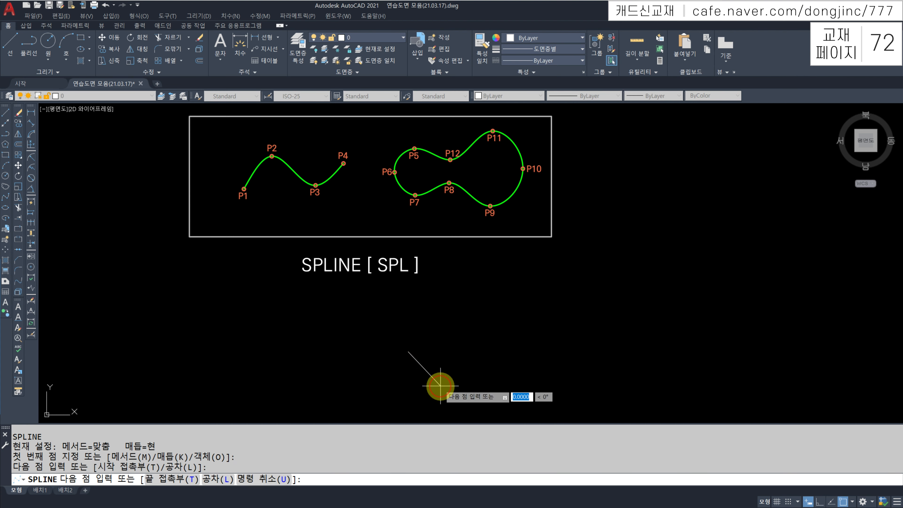
left_click(482, 366)
left_click(544, 403)
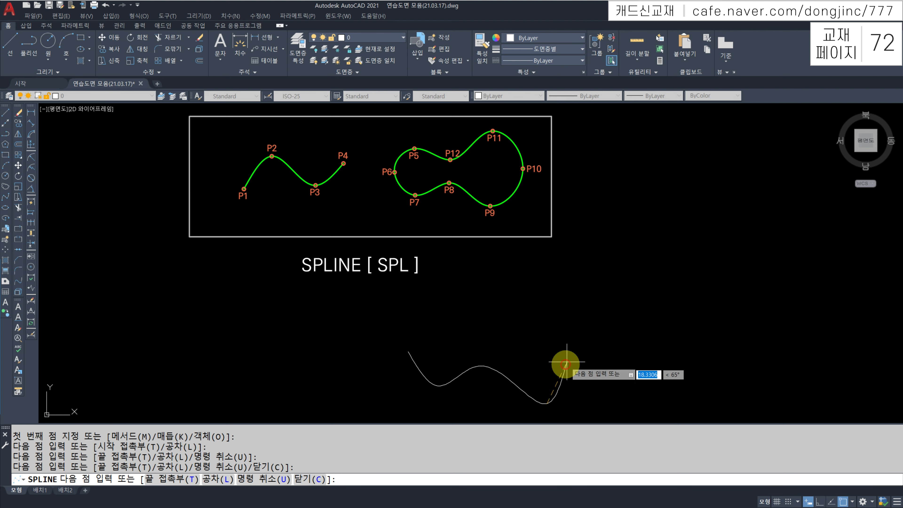
left_click(571, 368)
left_click(524, 291)
left_click(484, 334)
left_click(441, 306)
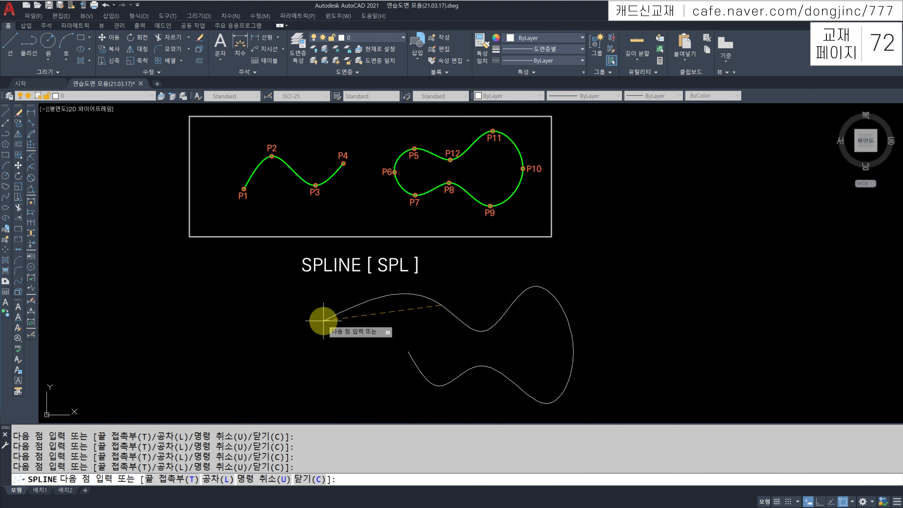
type("c")
key("Return")
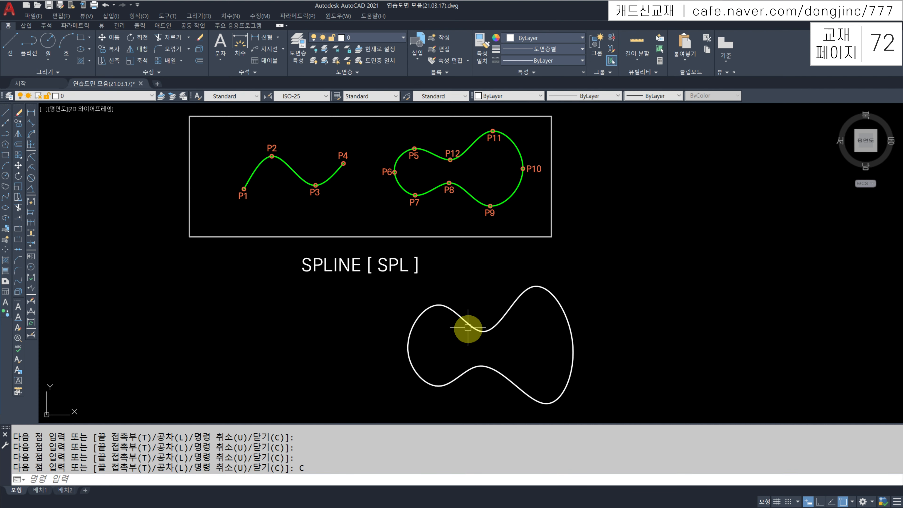